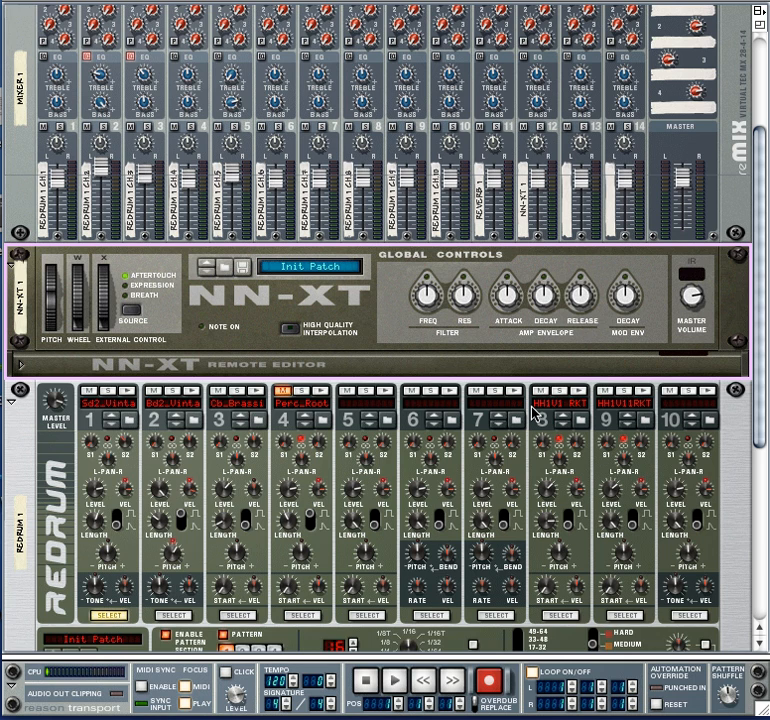
pyautogui.click(103, 1)
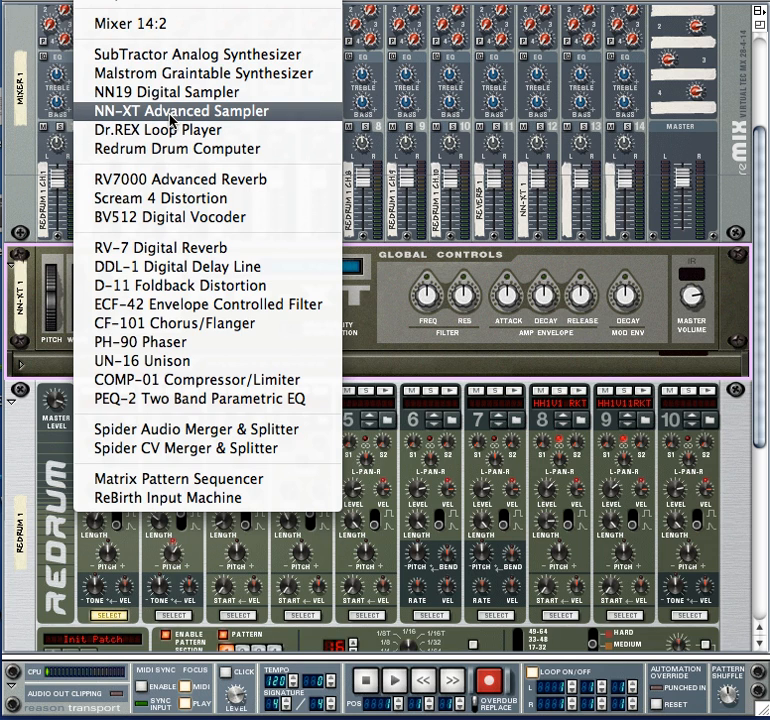
pyautogui.click(387, 343)
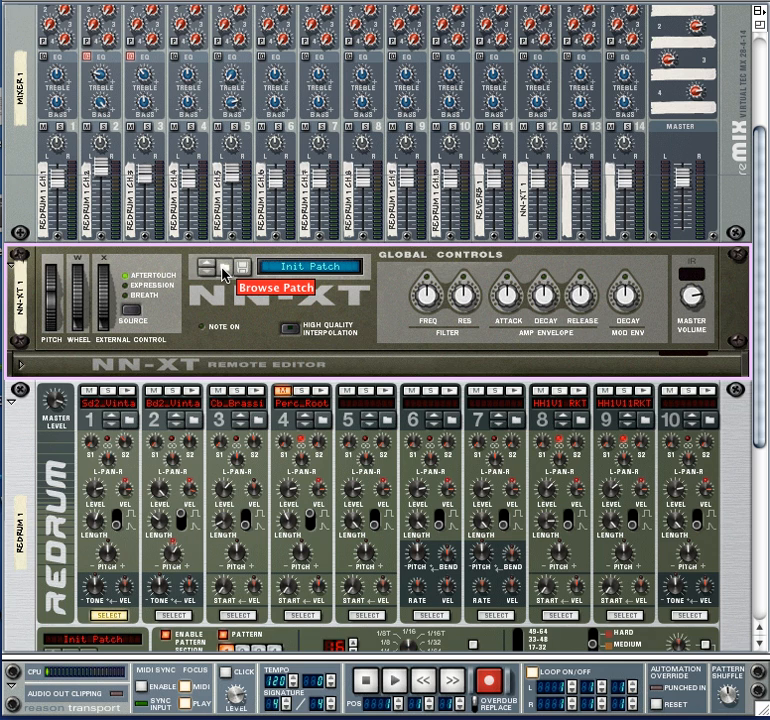
# Load the FINGERBASS.sxt patch into NN-XT 1 from the Bass folder of the factory sound bank's NN-XT Sampler Patches.
pyautogui.click(224, 273)
pyautogui.click(326, 150)
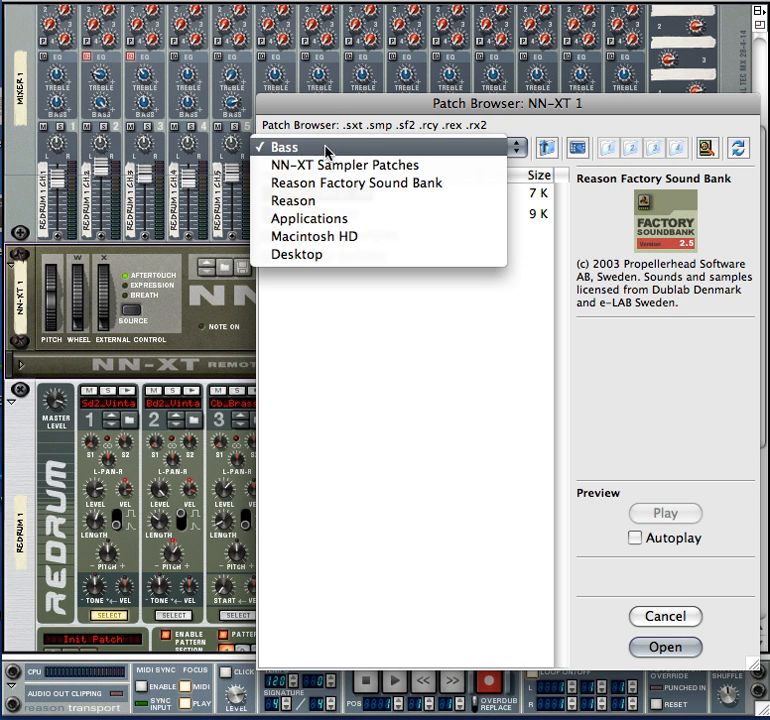
pyautogui.click(369, 190)
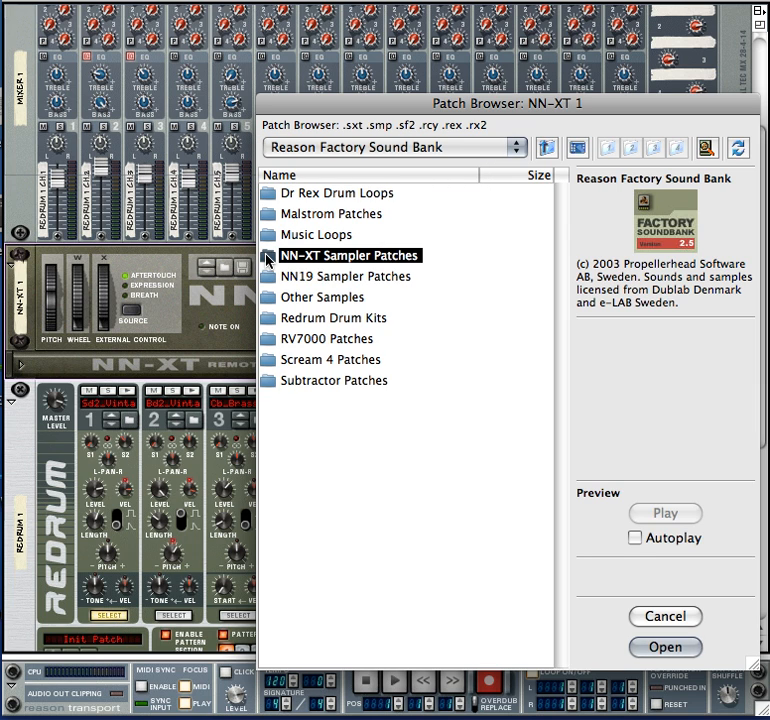
pyautogui.doubleClick(268, 257)
pyautogui.doubleClick(272, 199)
pyautogui.click(269, 196)
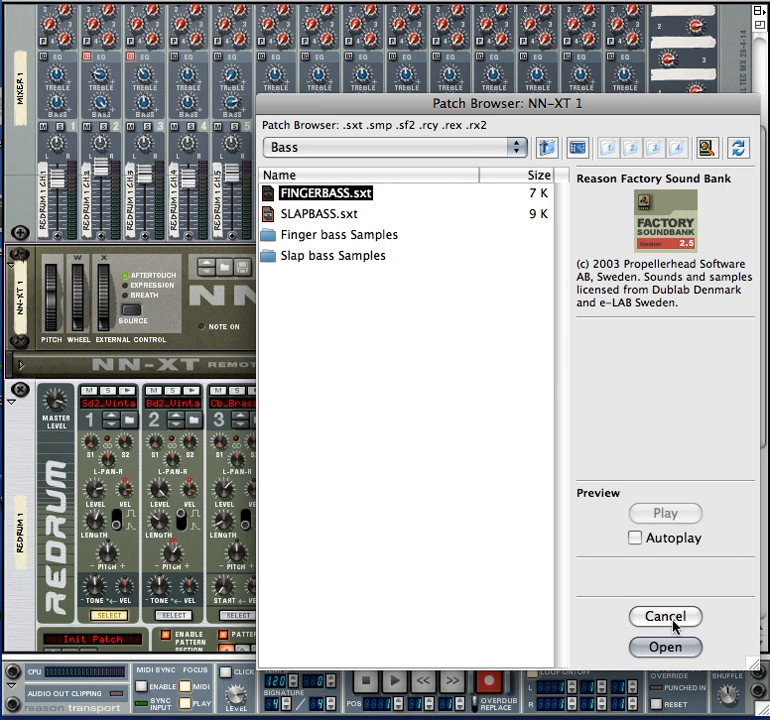
pyautogui.click(665, 648)
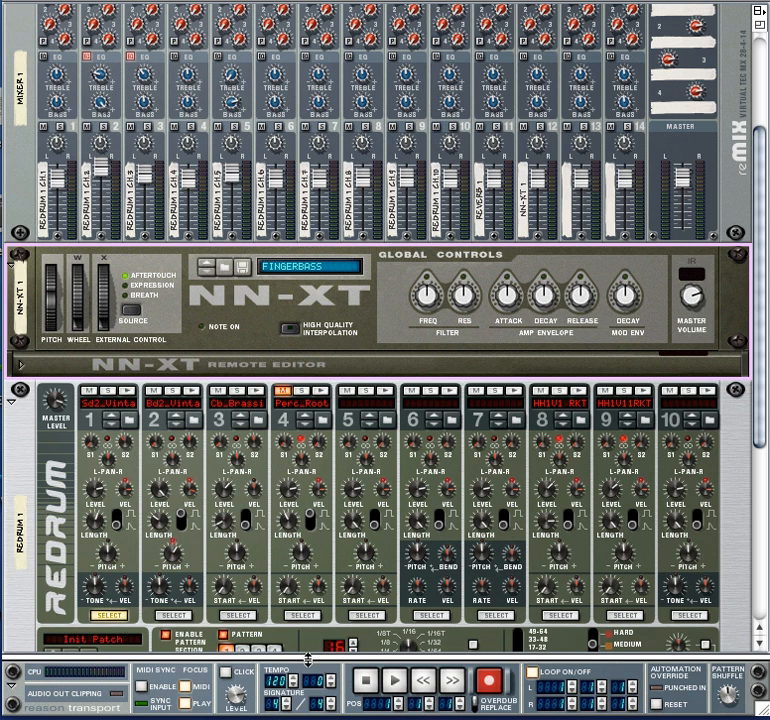
# Enlarge the sequencer area and switch the NN-XT 1 track from arrange to edit view.
pyautogui.moveTo(308, 657); pyautogui.dragTo(322, 212)
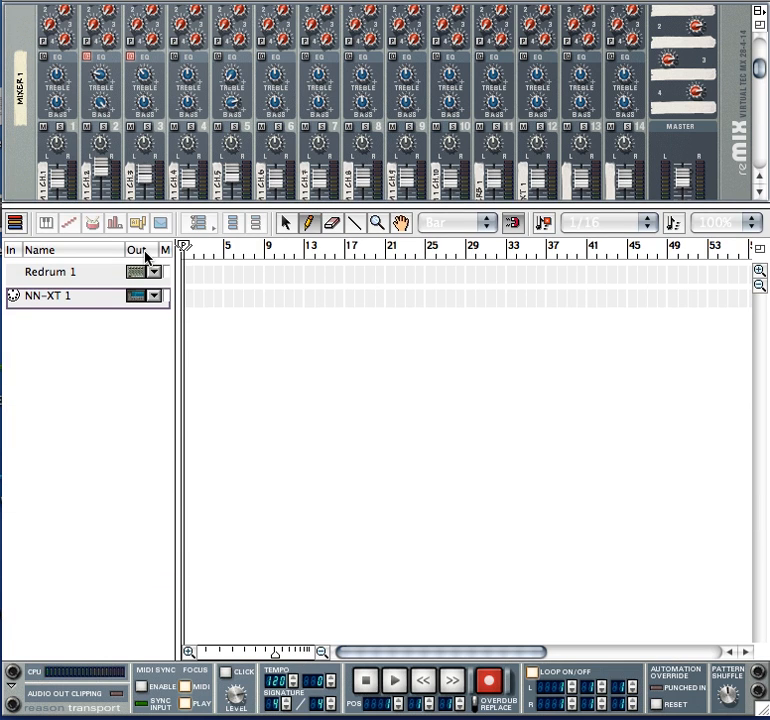
pyautogui.click(15, 223)
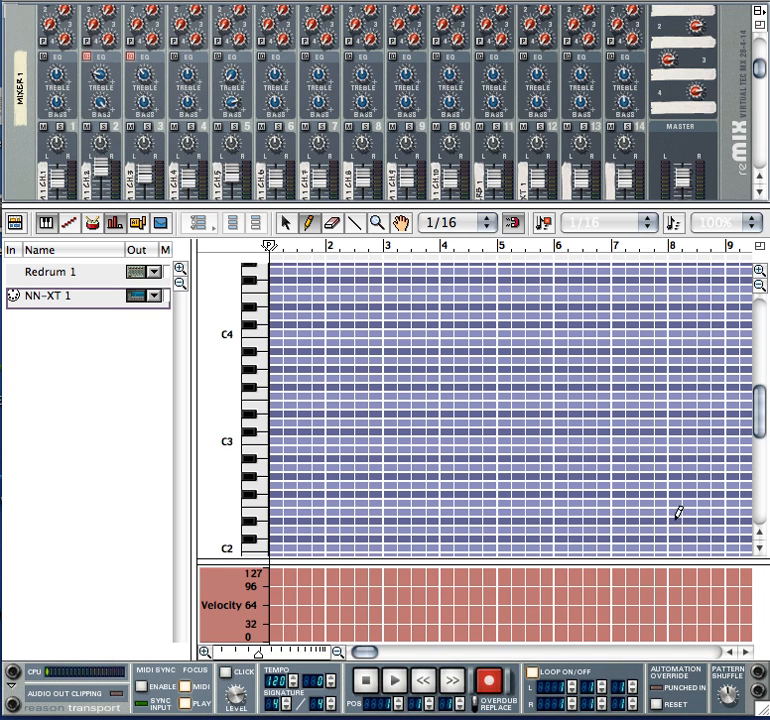
# Draw four one-bar bass notes on the NN-XT 1 track in bars 1 to 4: D2, C2, F2 and G2.
pyautogui.click(758, 547)
pyautogui.click(758, 547)
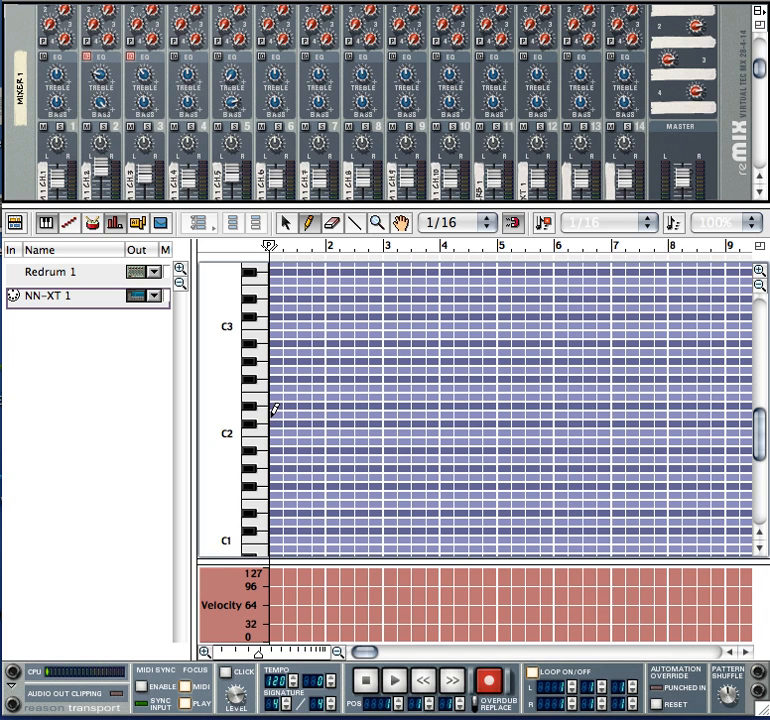
pyautogui.moveTo(273, 409); pyautogui.dragTo(328, 412)
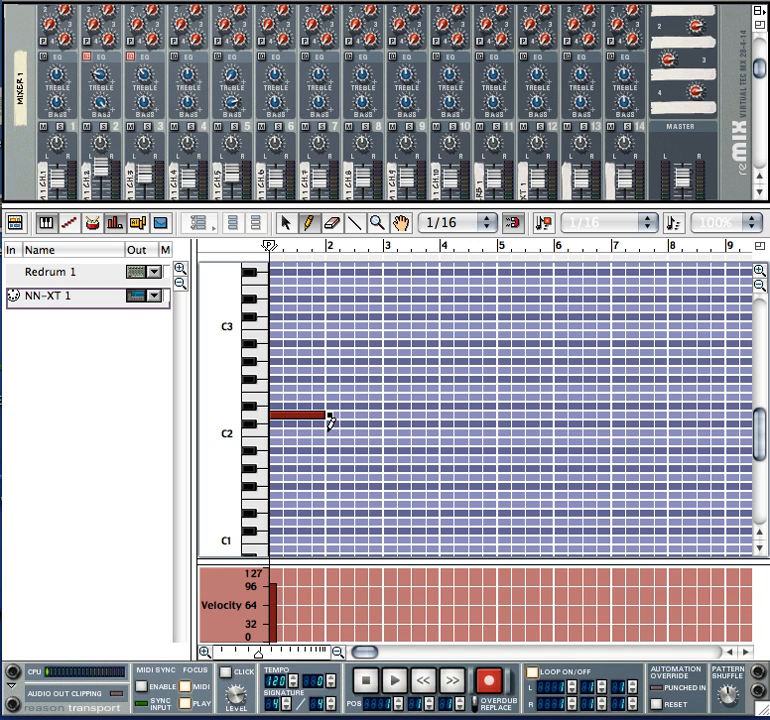
pyautogui.moveTo(328, 431); pyautogui.dragTo(384, 425)
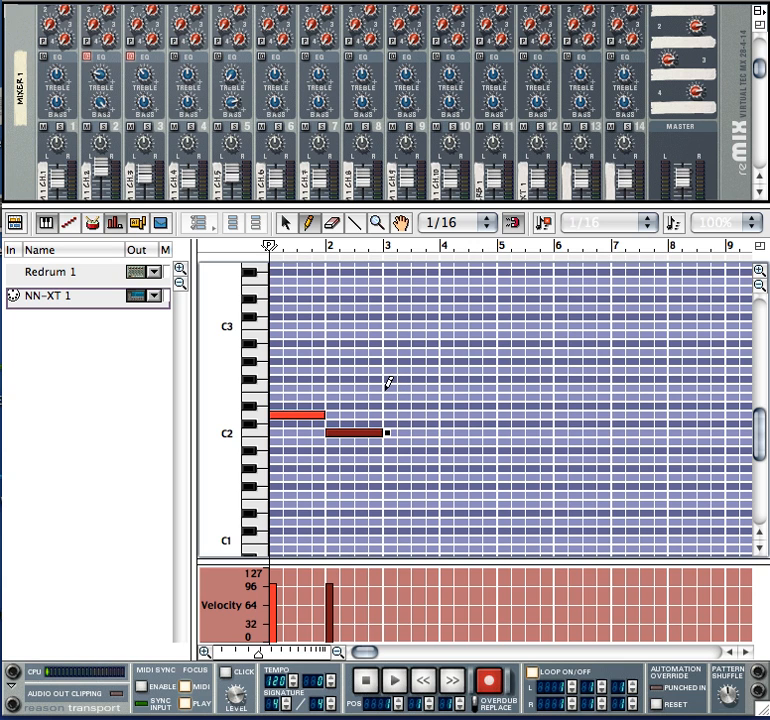
pyautogui.moveTo(386, 388); pyautogui.dragTo(437, 388)
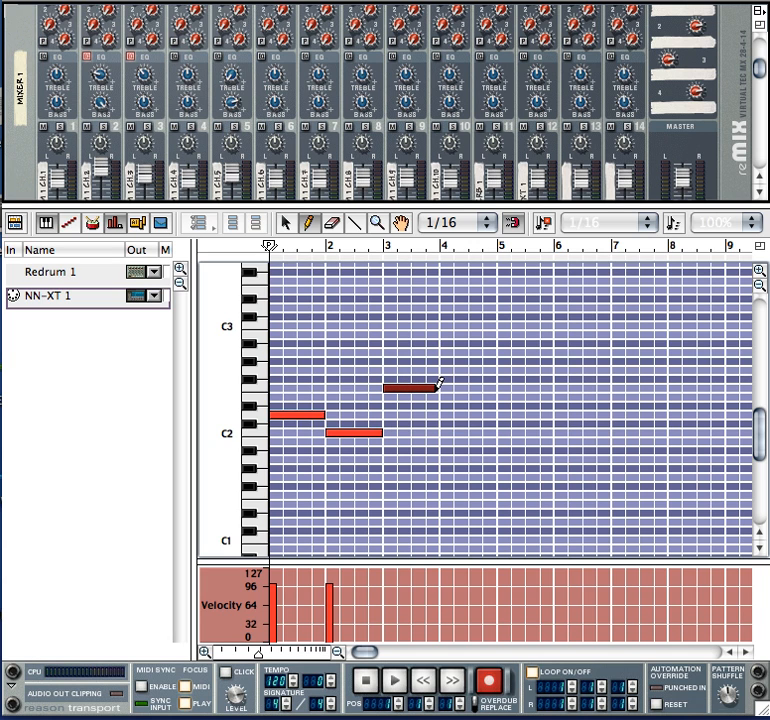
pyautogui.moveTo(437, 387); pyautogui.dragTo(440, 387)
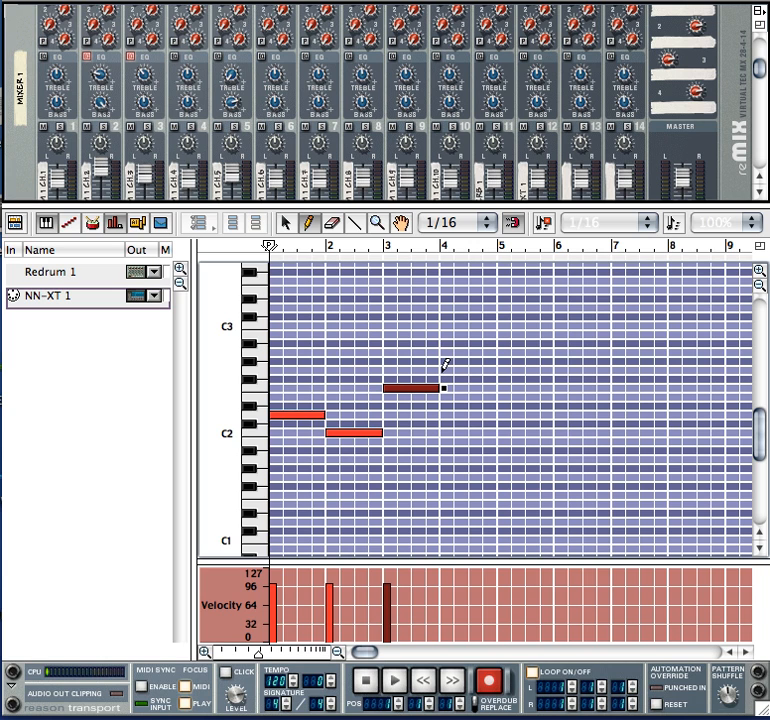
pyautogui.moveTo(444, 370); pyautogui.dragTo(492, 369)
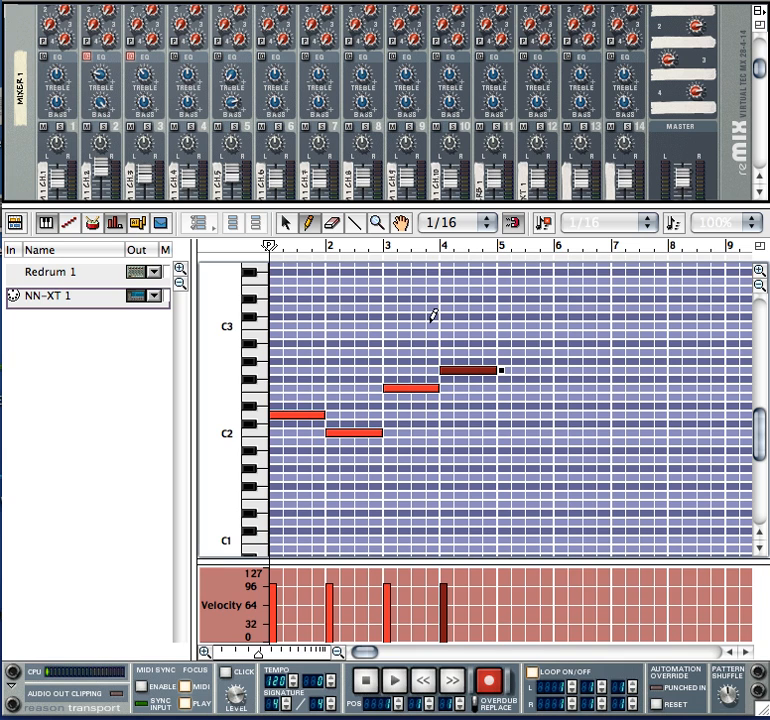
# Duplicate the four bass notes of bars 1 to 4 into bars 5 to 8.
pyautogui.click(286, 223)
pyautogui.moveTo(280, 375); pyautogui.dragTo(527, 479)
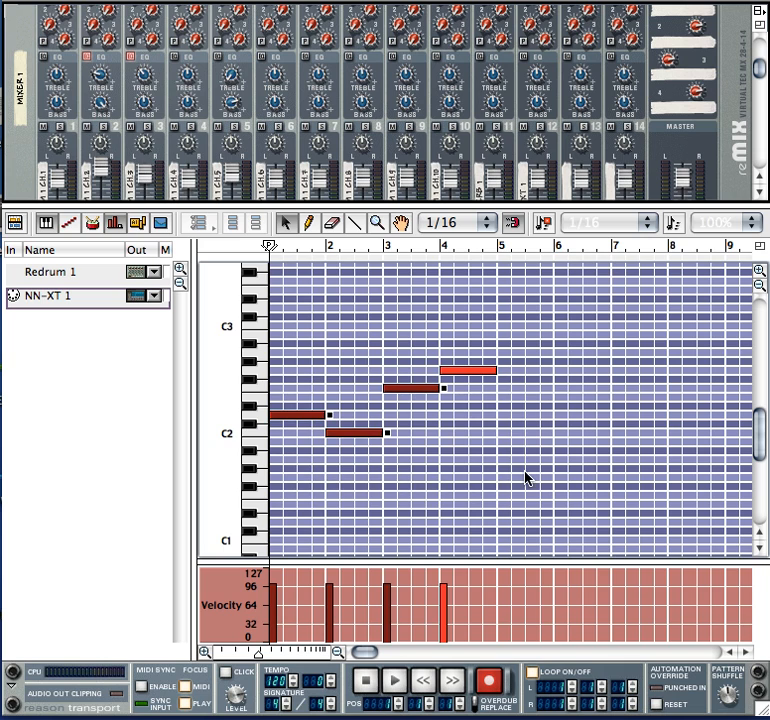
pyautogui.keyDown('shift'); pyautogui.click(466, 370); pyautogui.keyUp('shift')
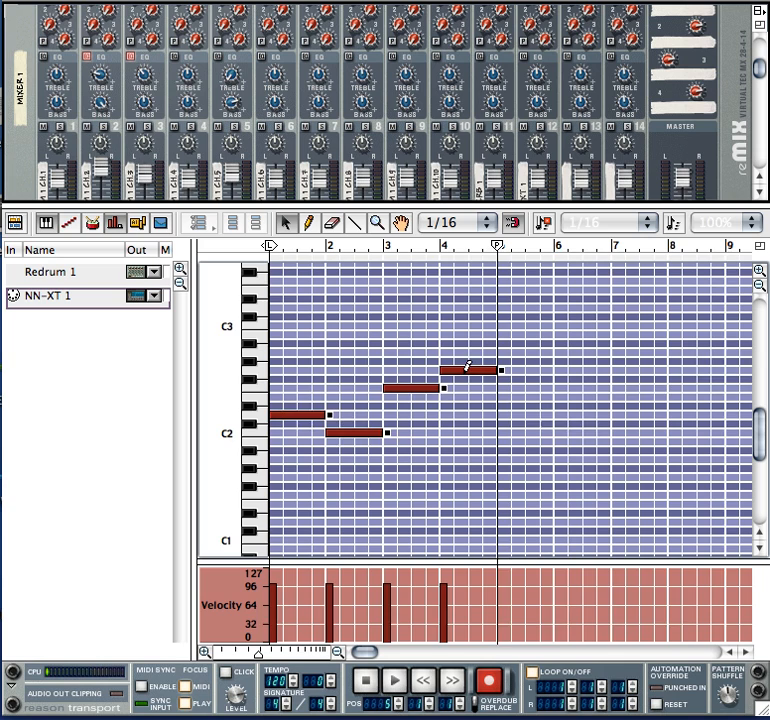
pyautogui.hotkey('ctrl', 'd')
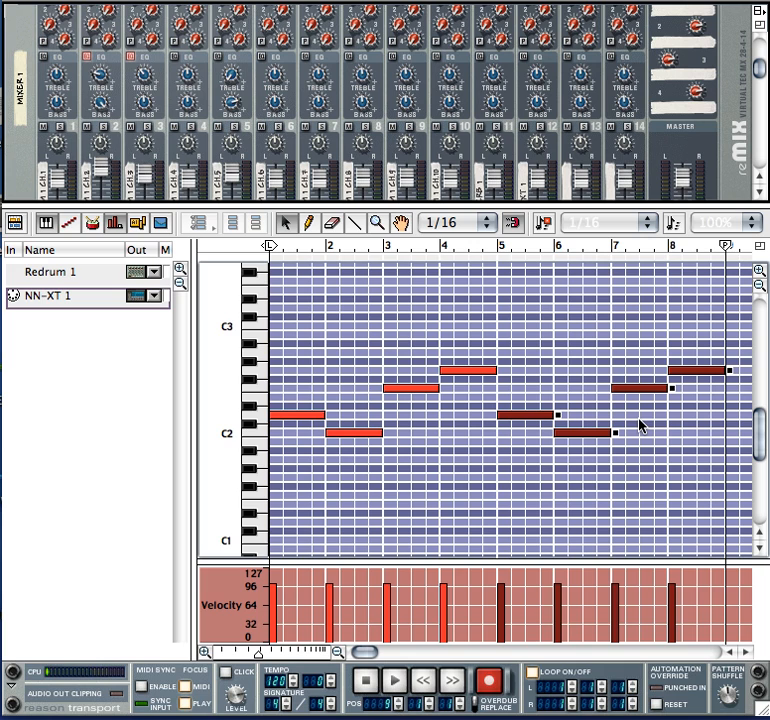
# Draw C3 and C#3 in bar 9 and D3 and C#3 in bar 10, each first note three eighths long and each second five eighths.
pyautogui.click(206, 652)
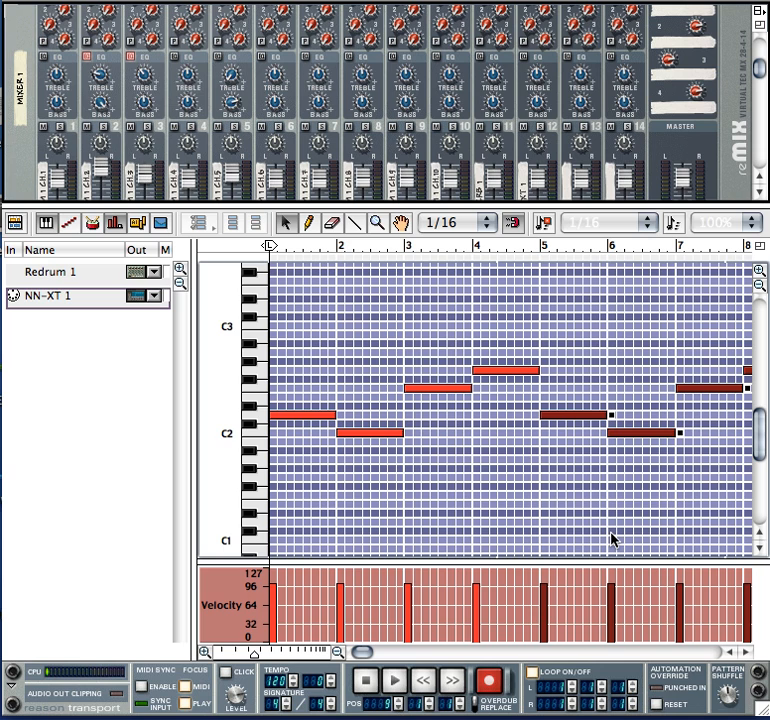
pyautogui.click(759, 269)
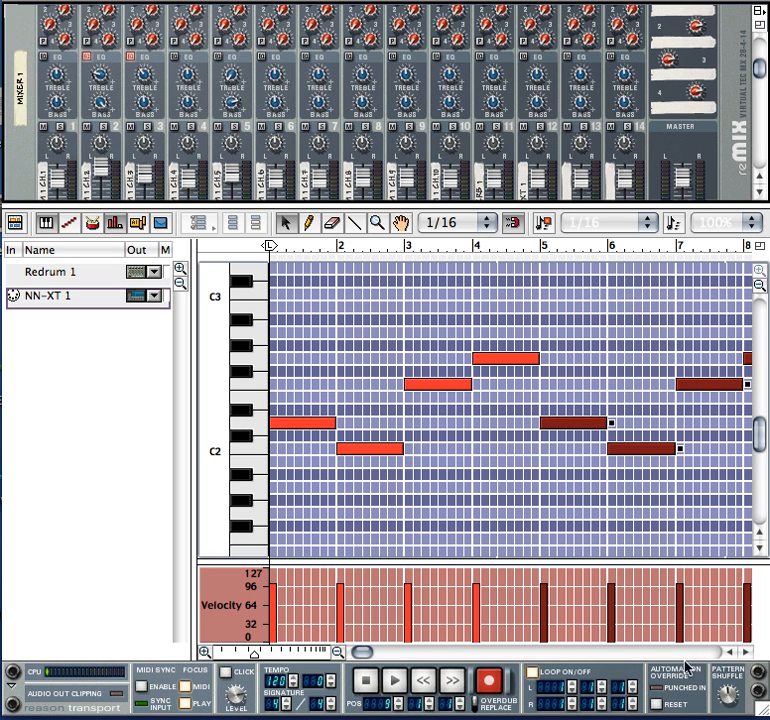
pyautogui.click(746, 652)
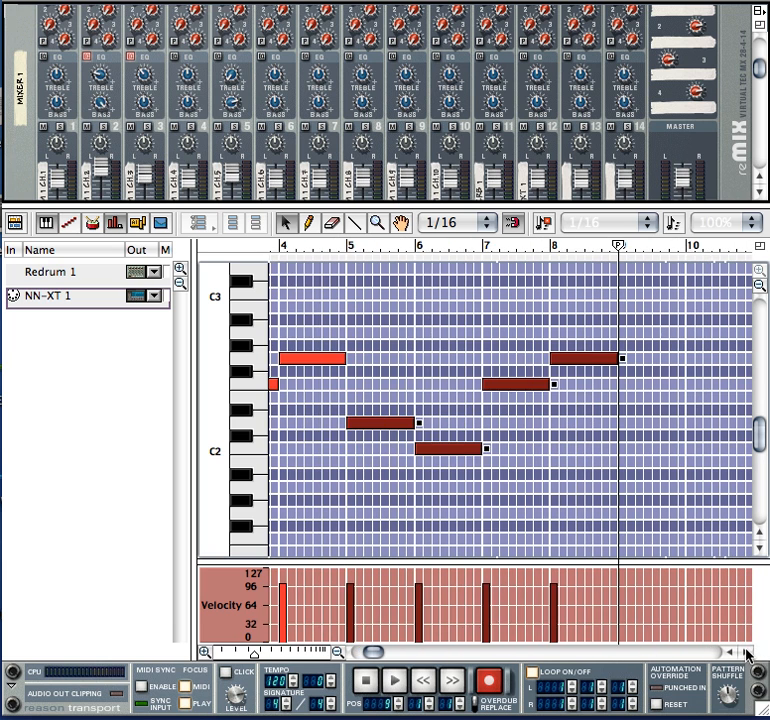
pyautogui.click(746, 652)
pyautogui.moveTo(478, 253); pyautogui.dragTo(431, 252)
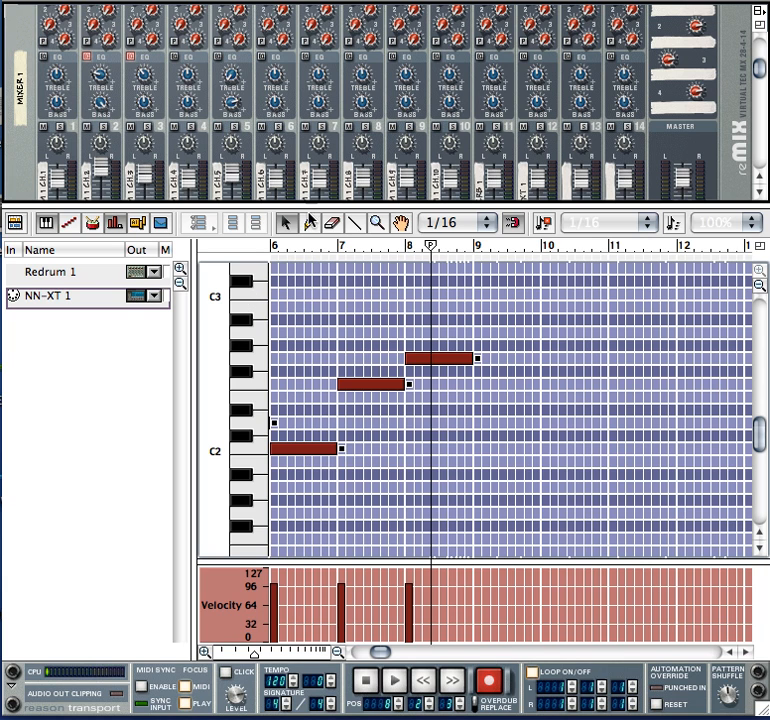
pyautogui.click(308, 222)
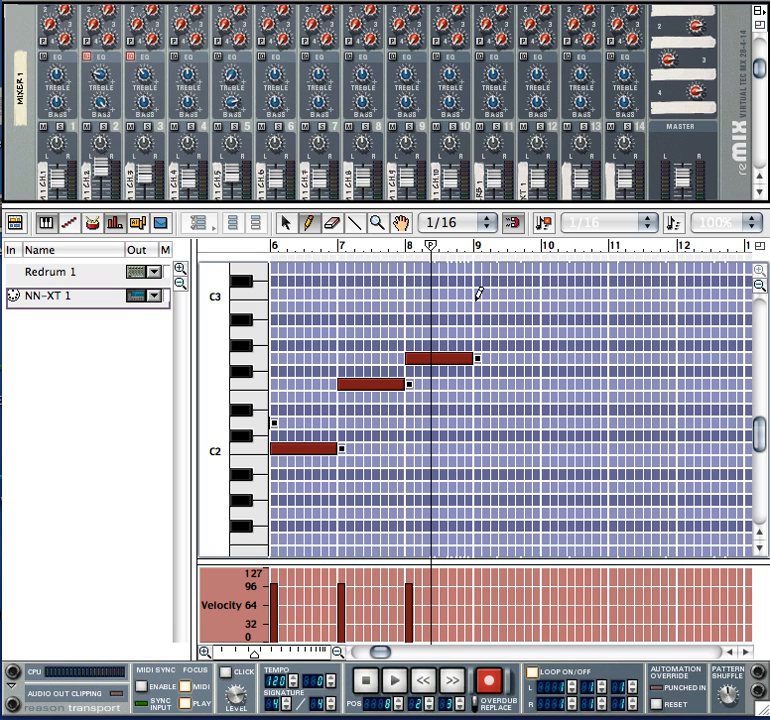
pyautogui.click(478, 294)
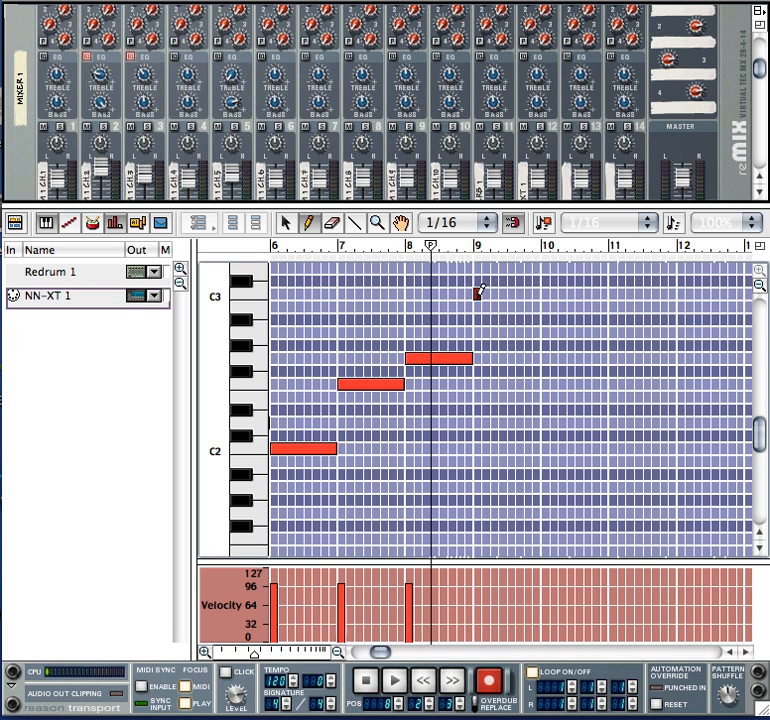
pyautogui.moveTo(487, 294); pyautogui.dragTo(497, 294)
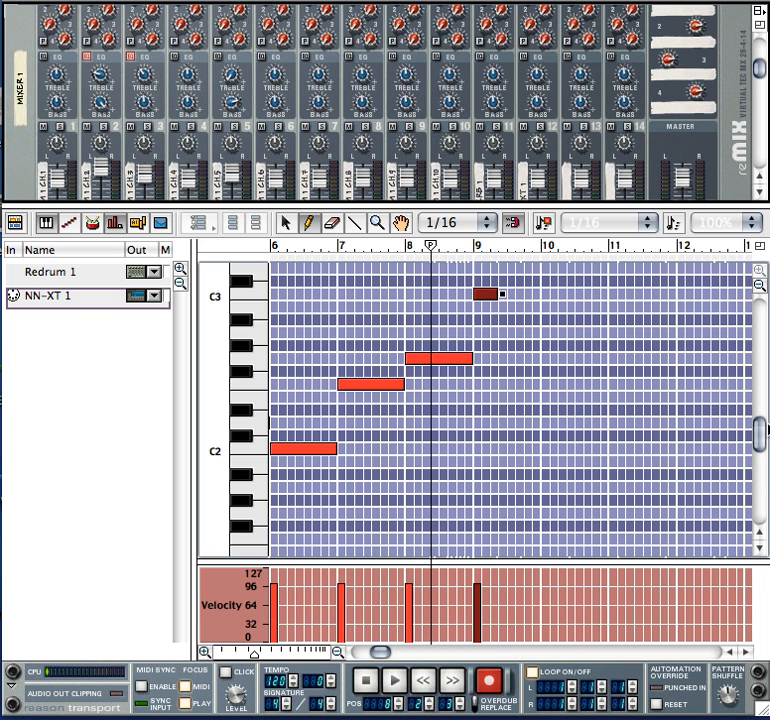
pyautogui.scroll(5, 762, 428)
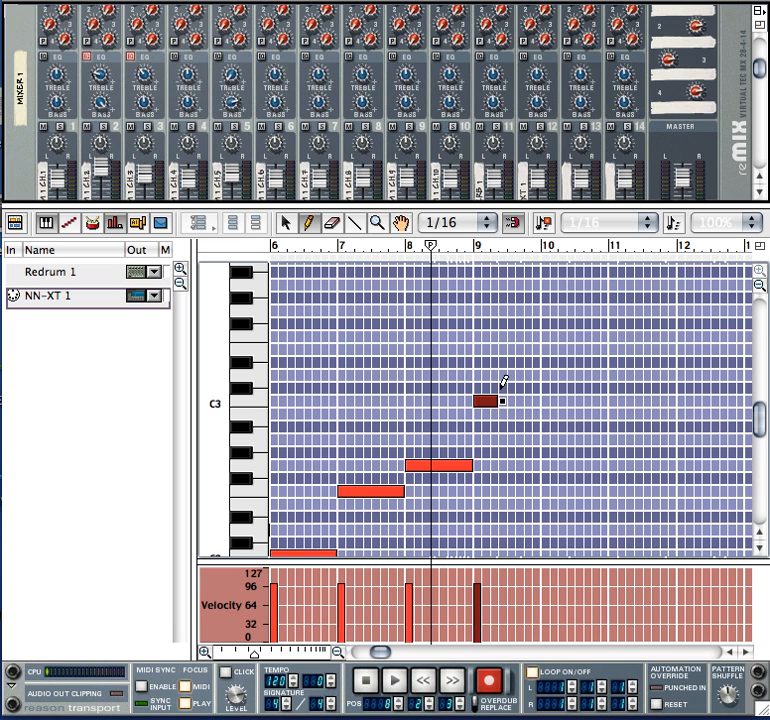
pyautogui.moveTo(501, 389); pyautogui.dragTo(541, 387)
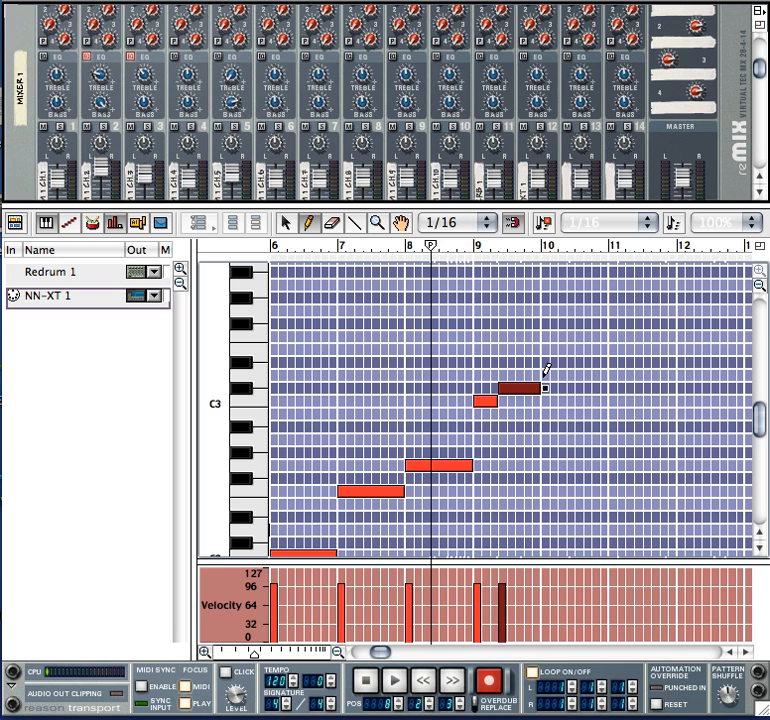
pyautogui.moveTo(543, 375); pyautogui.dragTo(566, 374)
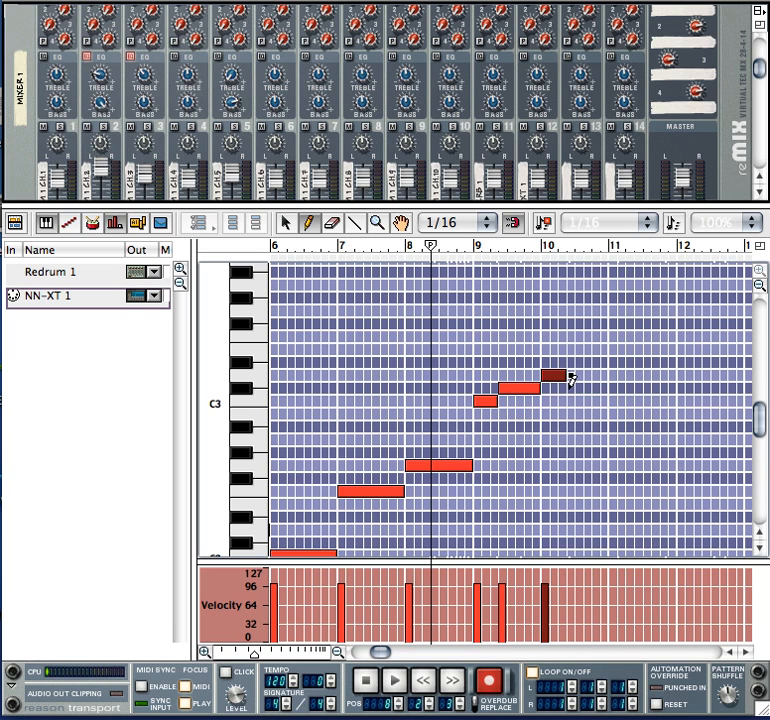
pyautogui.moveTo(568, 388); pyautogui.dragTo(610, 388)
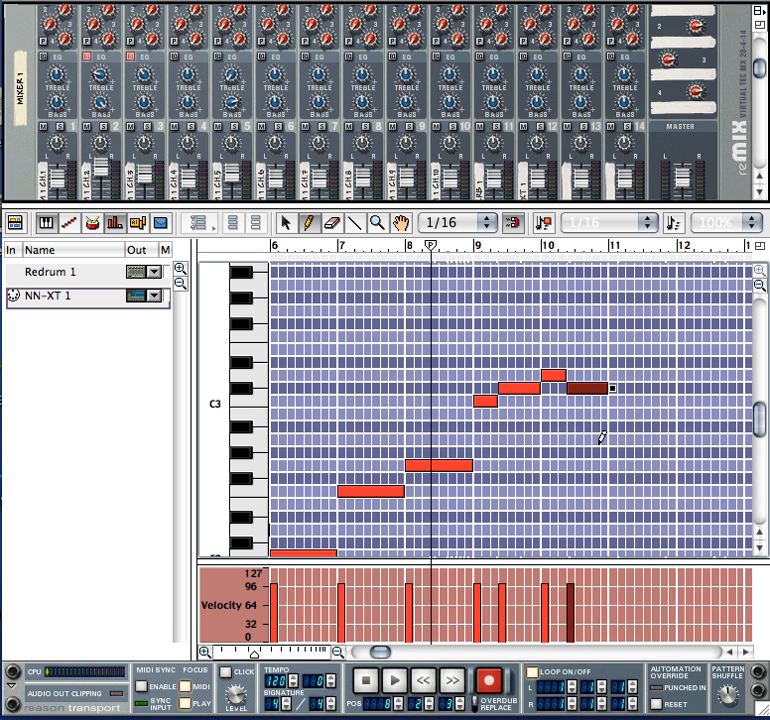
# Copy the four notes of bars 9 and 10 and paste them into bars 11 to 12 and 13 to 14.
pyautogui.click(285, 222)
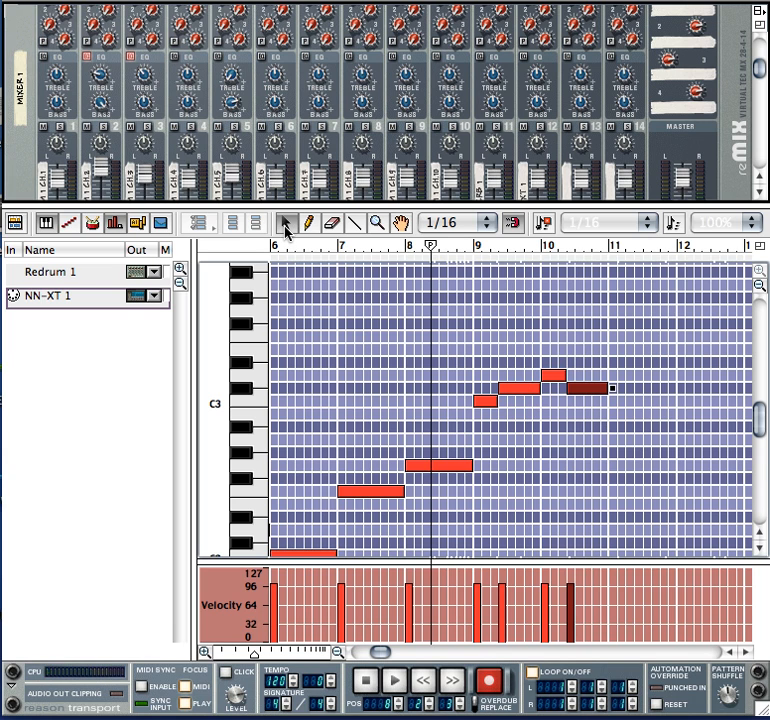
pyautogui.click(484, 402)
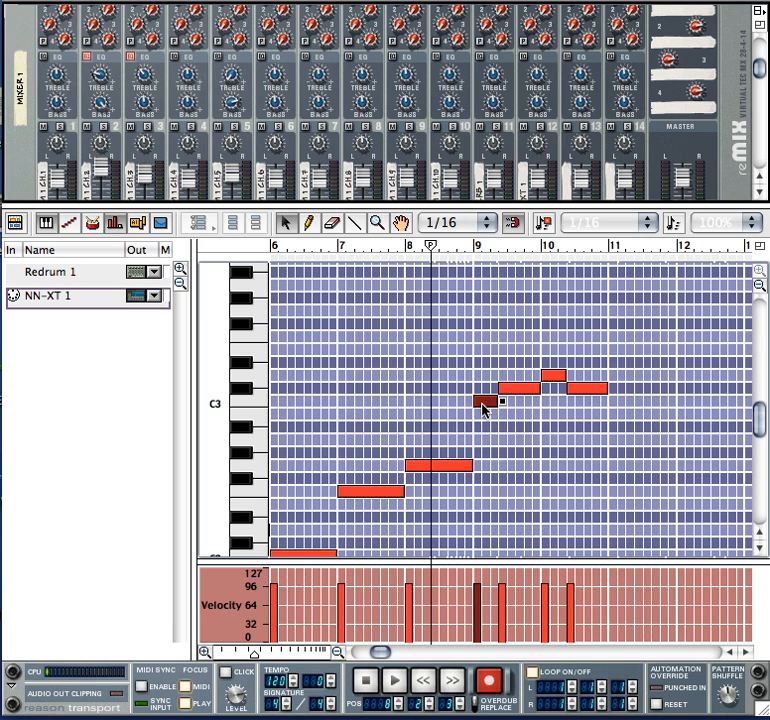
pyautogui.keyDown('shift'); pyautogui.click(530, 389); pyautogui.keyUp('shift')
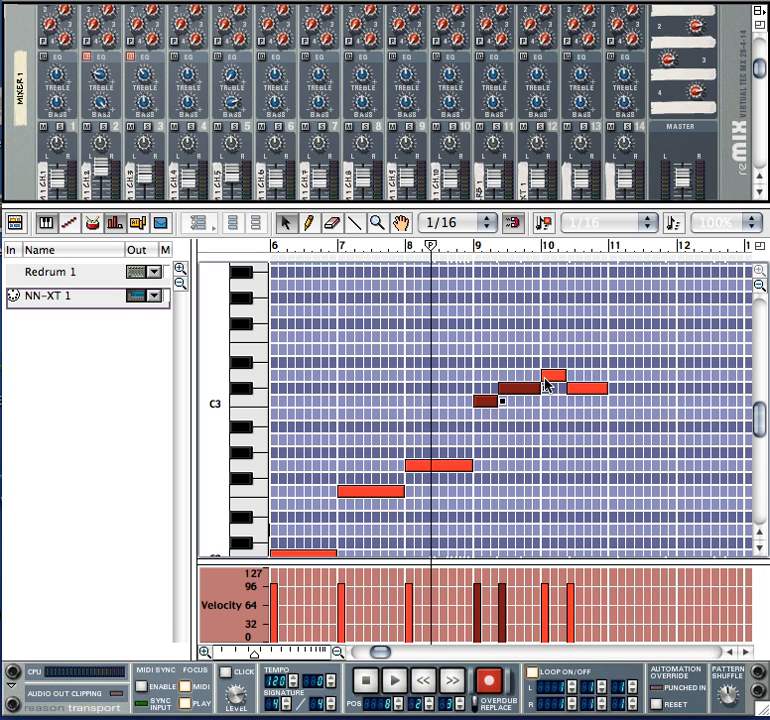
pyautogui.keyDown('shift'); pyautogui.click(552, 376); pyautogui.keyUp('shift')
pyautogui.keyDown('shift'); pyautogui.click(575, 389); pyautogui.keyUp('shift')
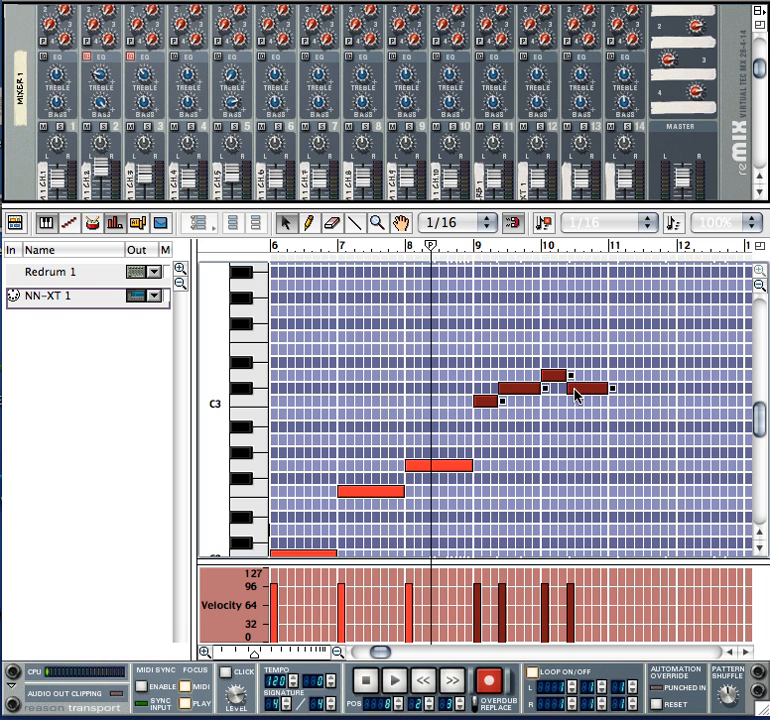
pyautogui.press('super+c')
pyautogui.press('super+v')
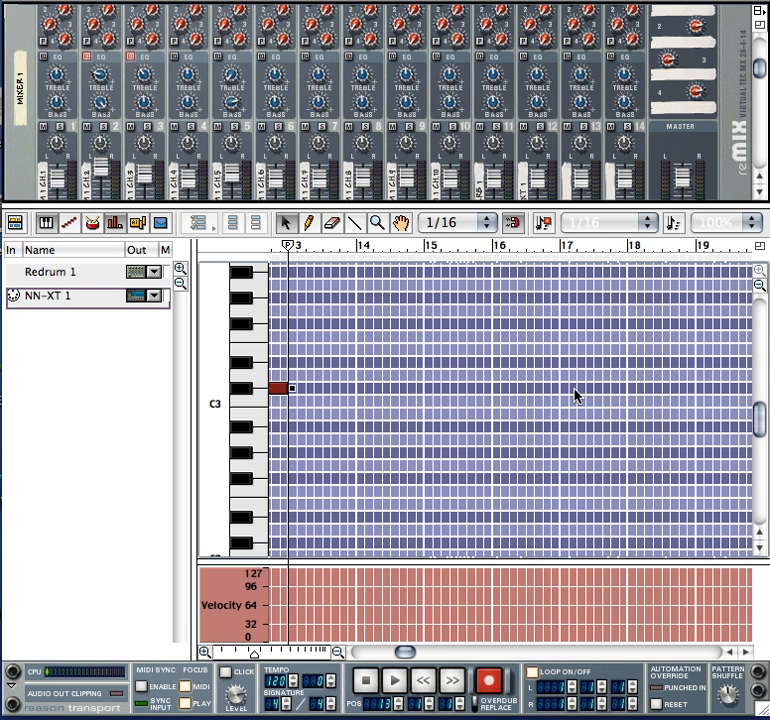
pyautogui.moveTo(405, 655); pyautogui.dragTo(399, 656)
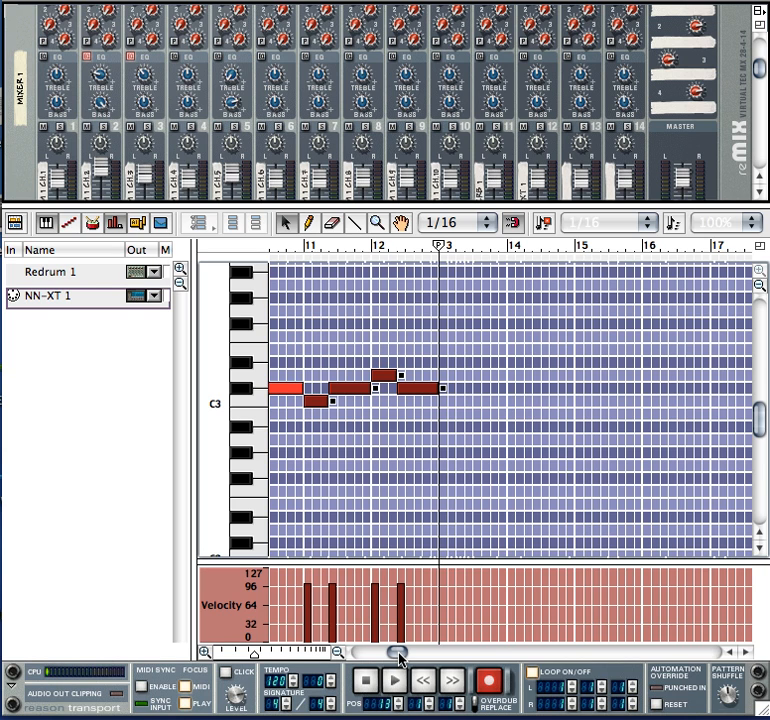
pyautogui.press('super+v')
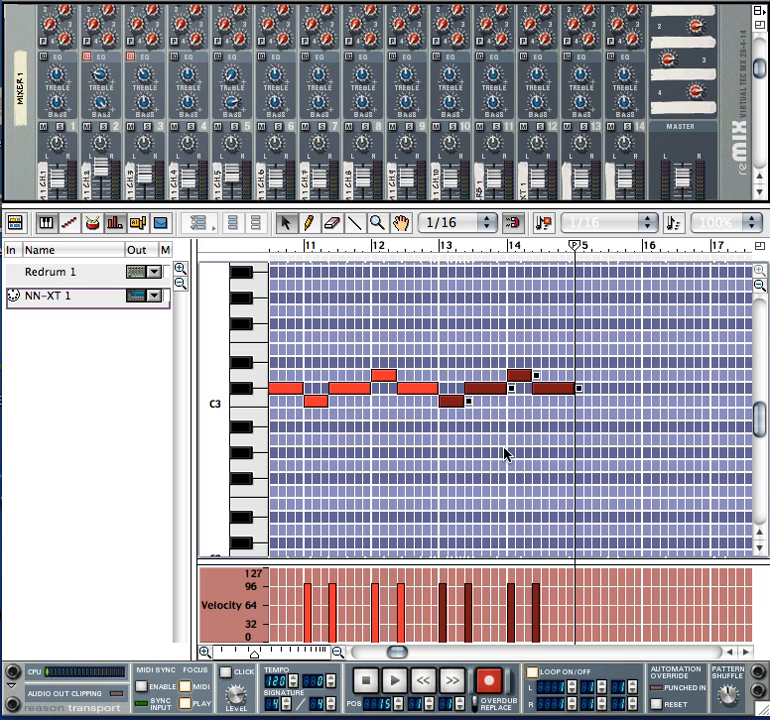
# Draw harmony notes above the bass in bars 13 and 14: D#3, E3, F3 and E3, matching the lengths of the notes below.
pyautogui.click(308, 222)
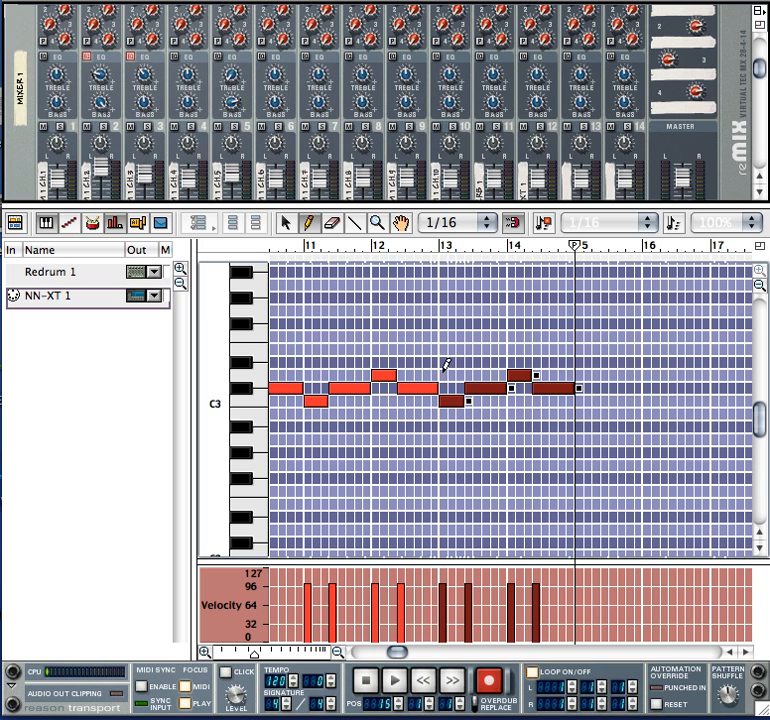
pyautogui.moveTo(442, 361); pyautogui.dragTo(464, 361)
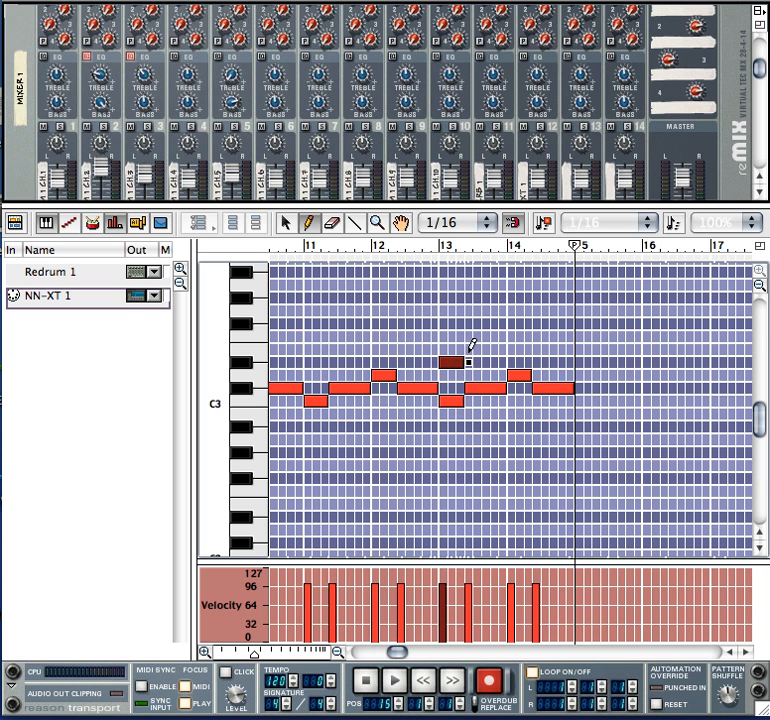
pyautogui.click(466, 350)
pyautogui.moveTo(466, 350); pyautogui.dragTo(506, 348)
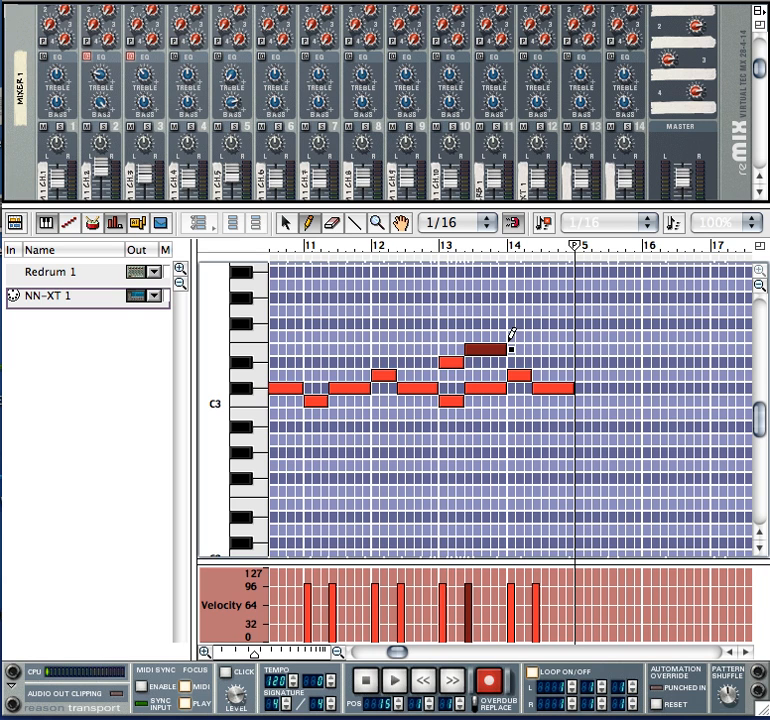
pyautogui.moveTo(508, 337); pyautogui.dragTo(531, 337)
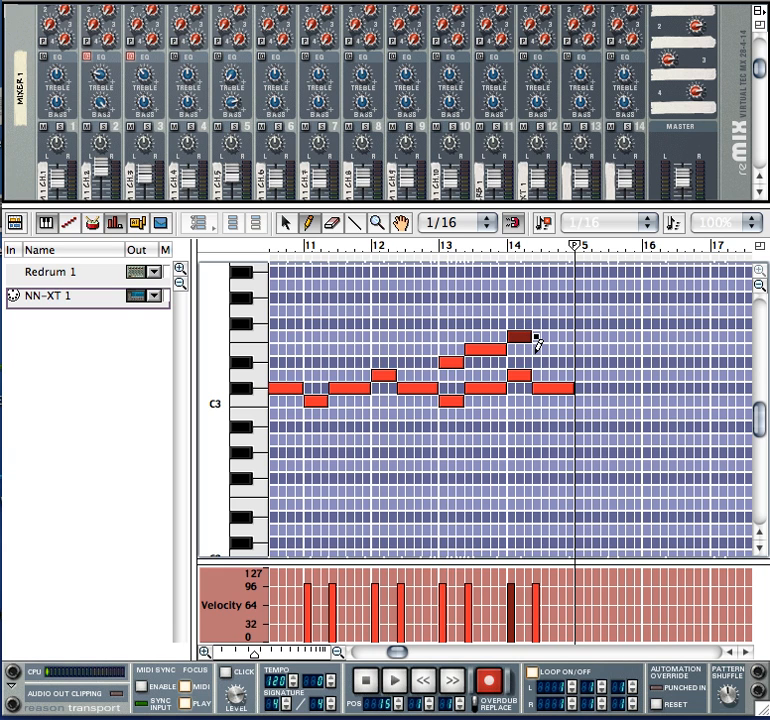
pyautogui.moveTo(535, 347); pyautogui.dragTo(575, 342)
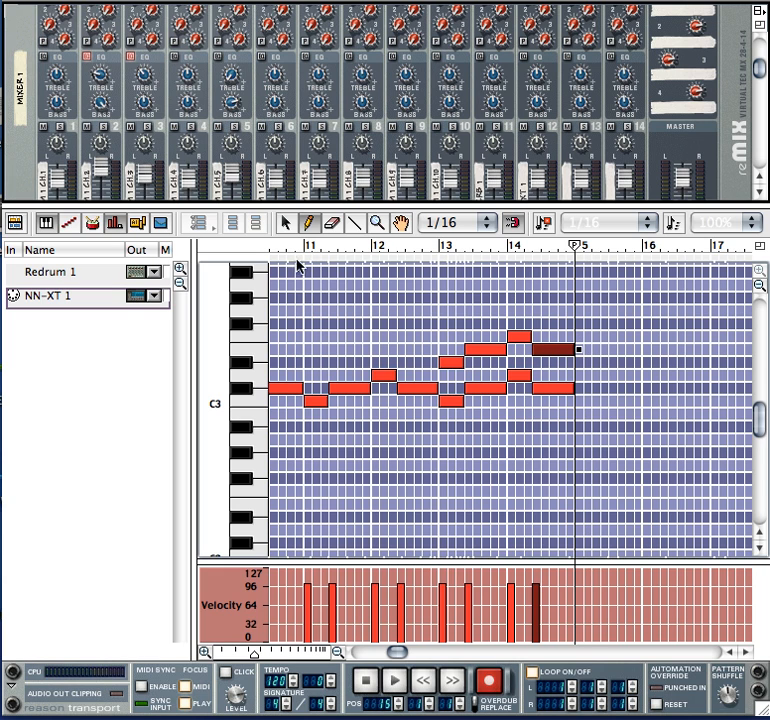
# Select all eight notes in bars 13 and 14 and duplicate them into bars 15 and 16.
pyautogui.click(285, 222)
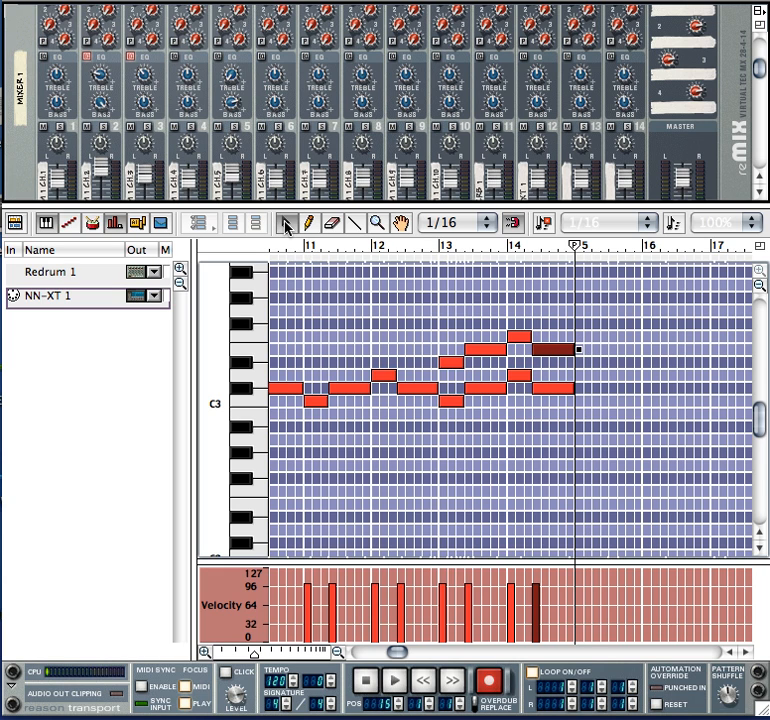
pyautogui.click(457, 362)
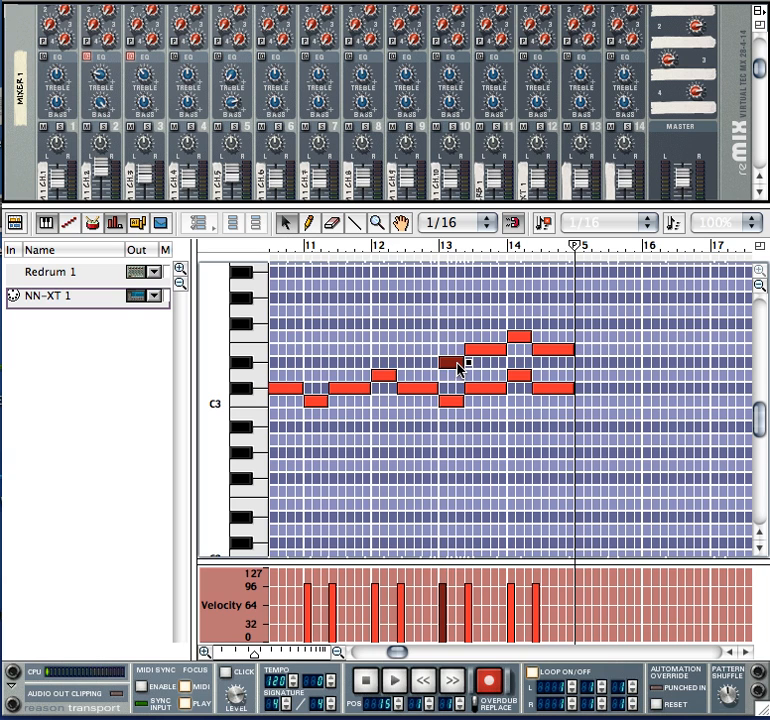
pyautogui.keyDown('shift'); pyautogui.click(452, 400); pyautogui.keyUp('shift')
pyautogui.keyDown('shift'); pyautogui.click(488, 389); pyautogui.keyUp('shift')
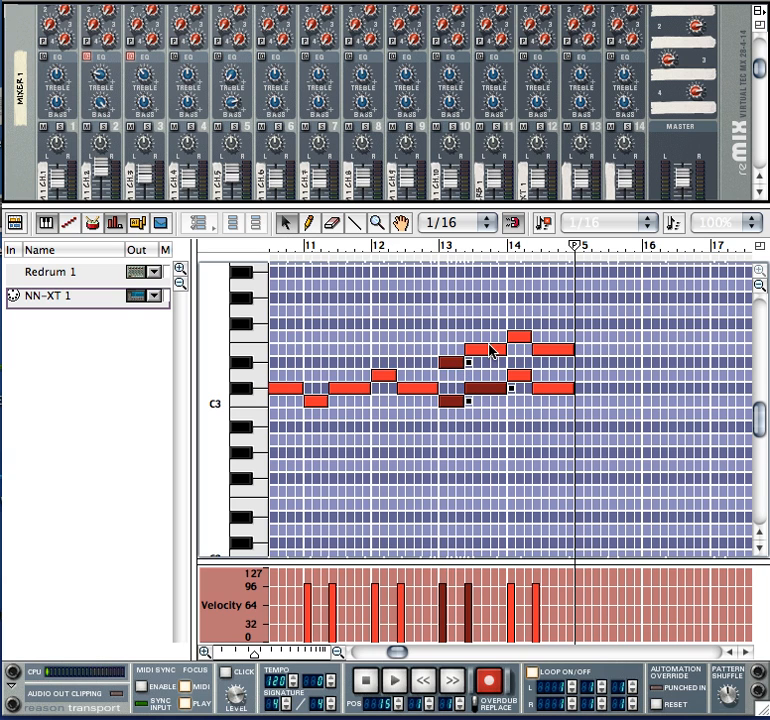
pyautogui.keyDown('shift'); pyautogui.click(490, 350); pyautogui.keyUp('shift')
pyautogui.keyDown('shift'); pyautogui.click(520, 337); pyautogui.keyUp('shift')
pyautogui.keyDown('shift'); pyautogui.click(523, 376); pyautogui.keyUp('shift')
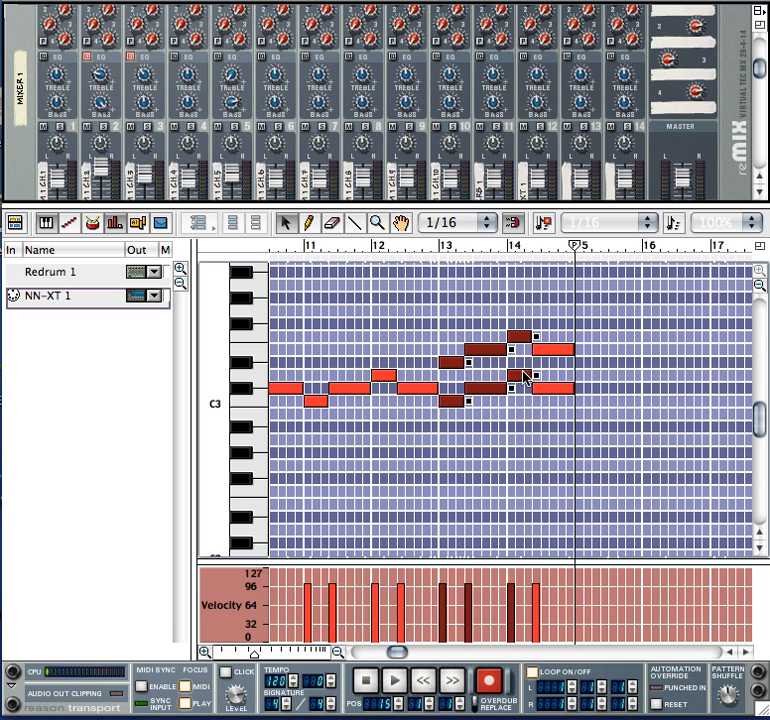
pyautogui.keyDown('shift'); pyautogui.click(547, 388); pyautogui.keyUp('shift')
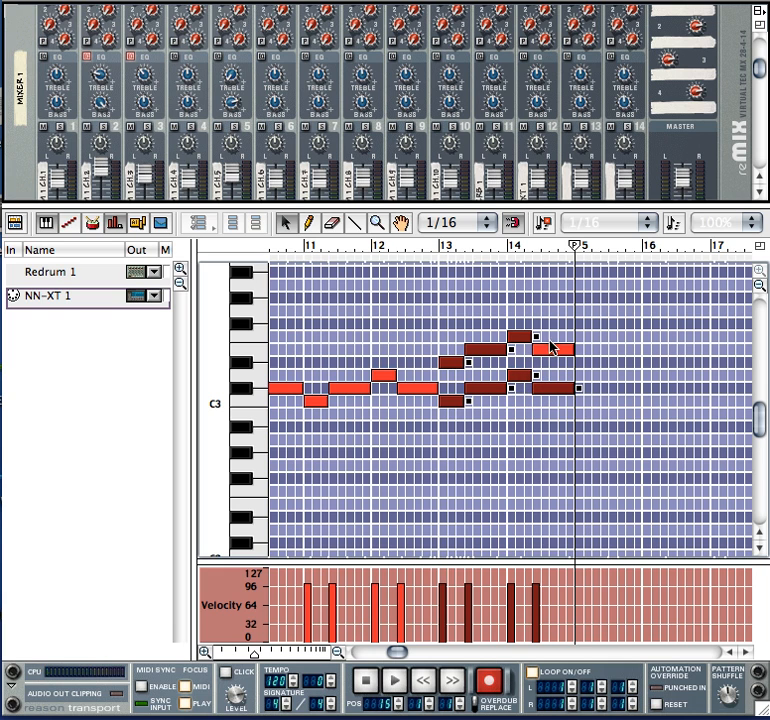
pyautogui.keyDown('shift'); pyautogui.click(549, 350); pyautogui.keyUp('shift')
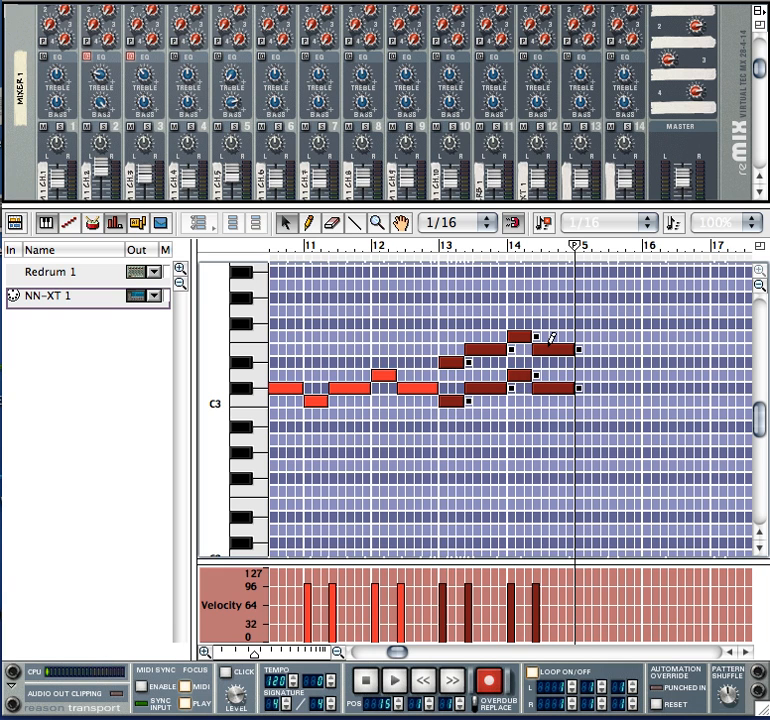
pyautogui.hotkey('ctrl', 'd')
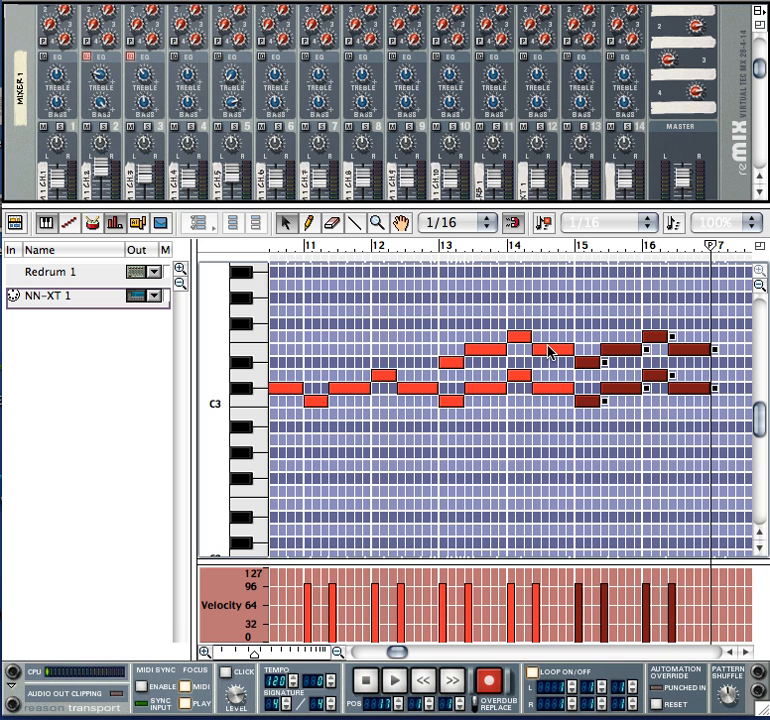
# Open the Redrum 1 track, enlarge its pattern lane and draw pattern A1 as the automation for the whole song.
pyautogui.click(53, 274)
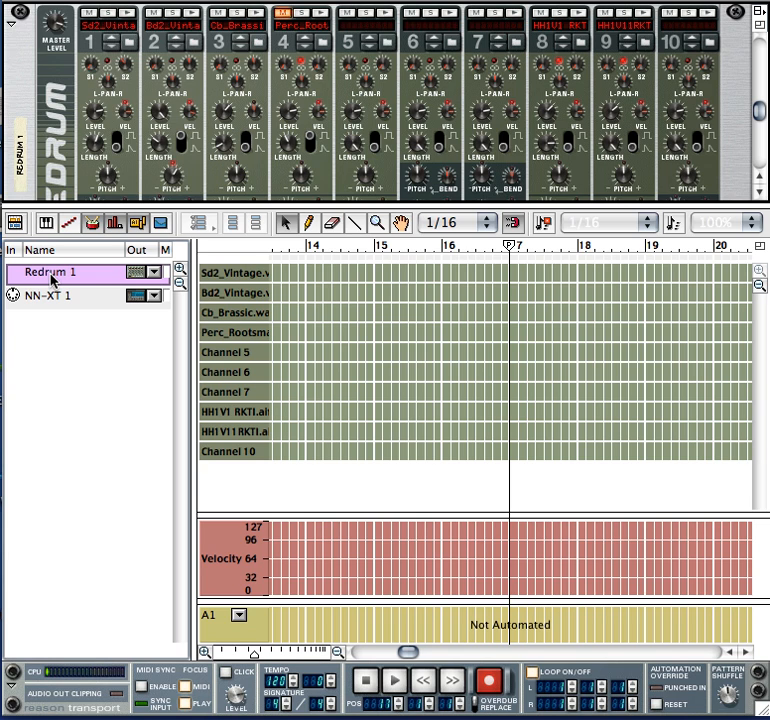
pyautogui.click(309, 223)
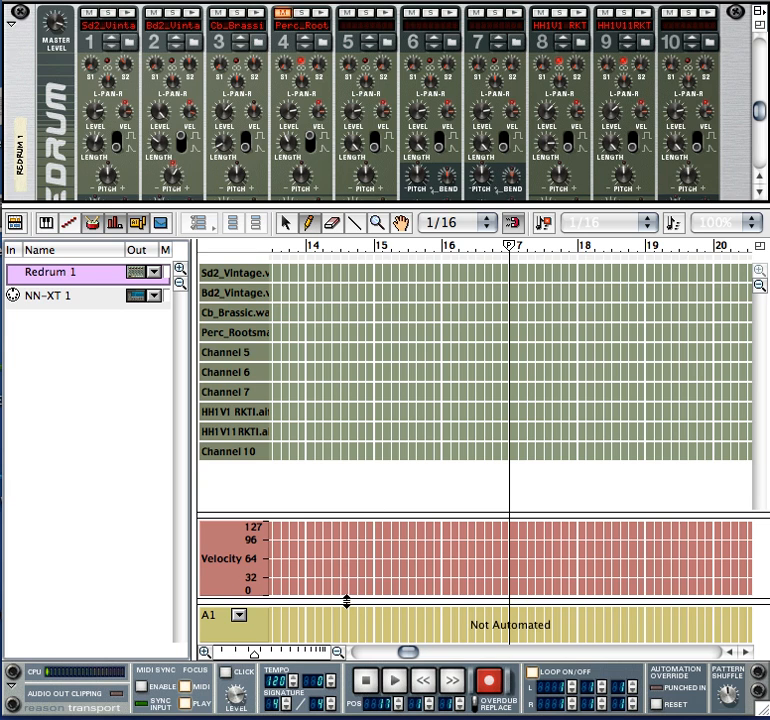
pyautogui.moveTo(347, 600); pyautogui.dragTo(362, 476)
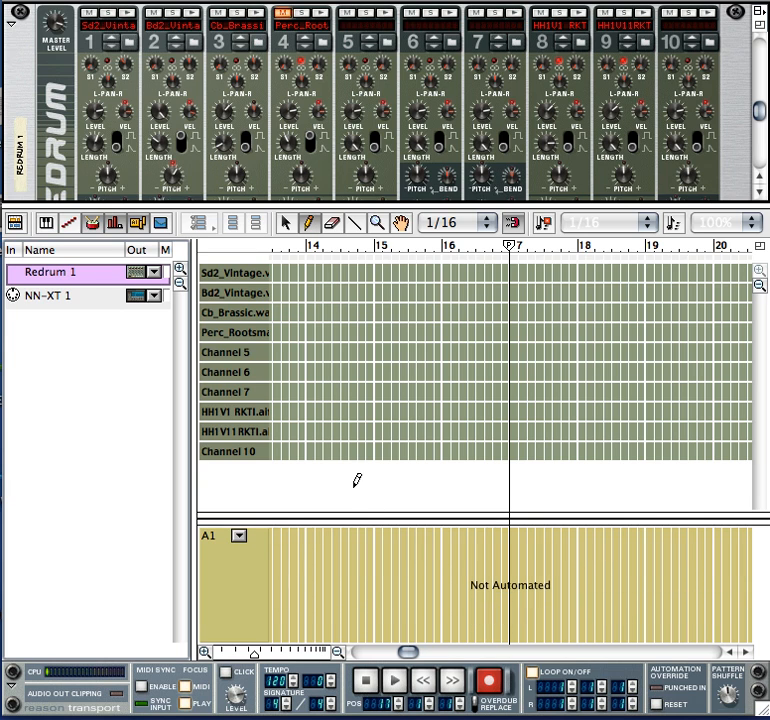
pyautogui.click(239, 536)
pyautogui.click(257, 546)
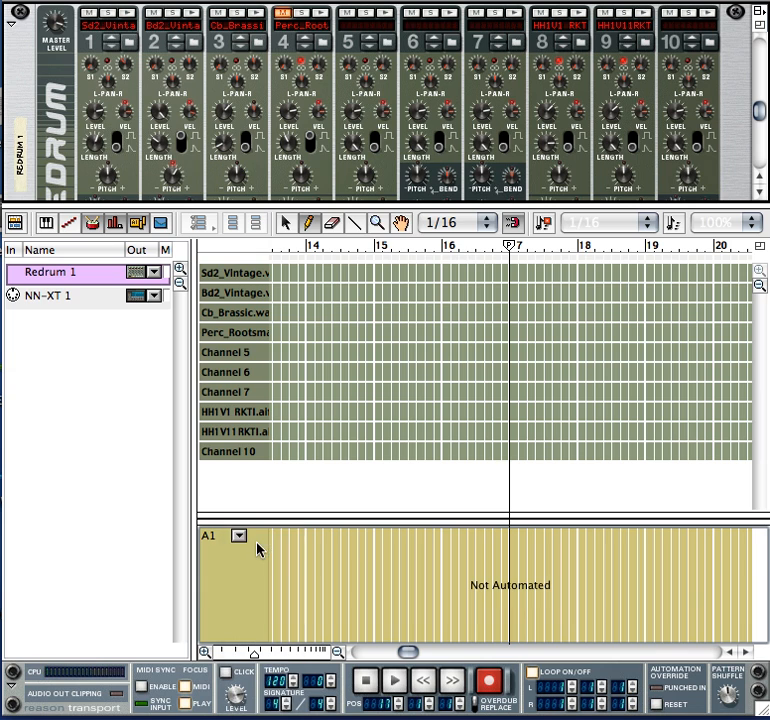
pyautogui.click(294, 574)
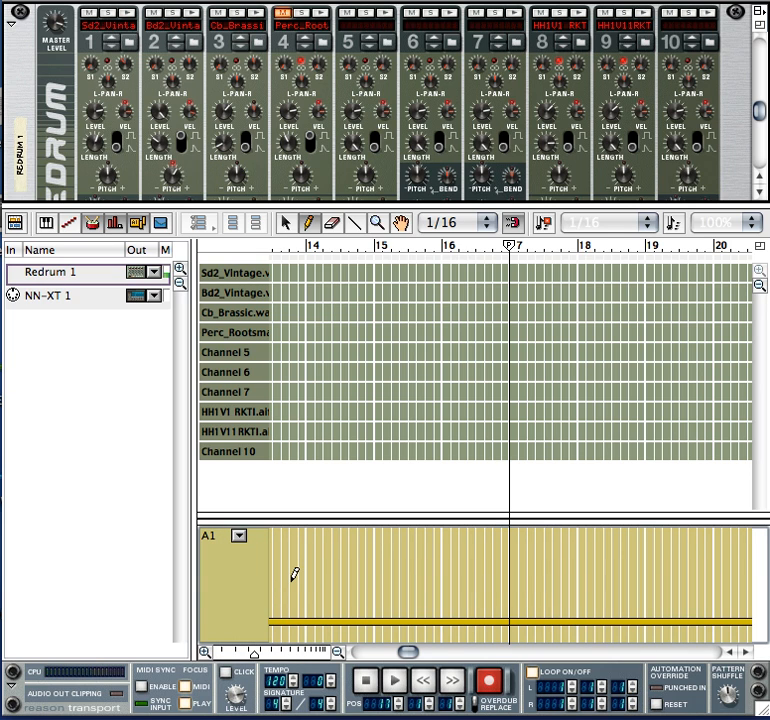
# Draw pattern A2 in bar 4 and bar 8 of the Redrum 1 pattern lane.
pyautogui.moveTo(407, 651); pyautogui.dragTo(360, 652)
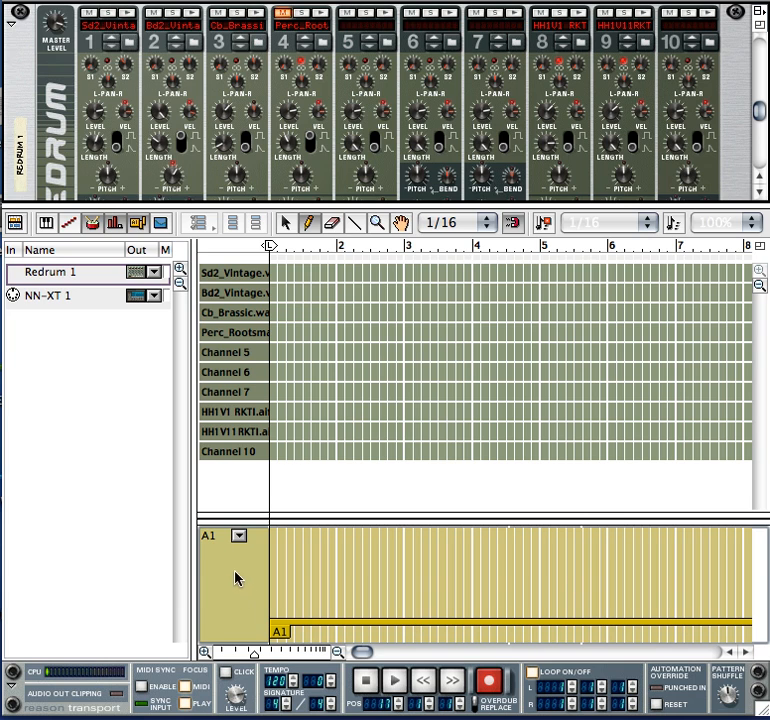
pyautogui.click(238, 537)
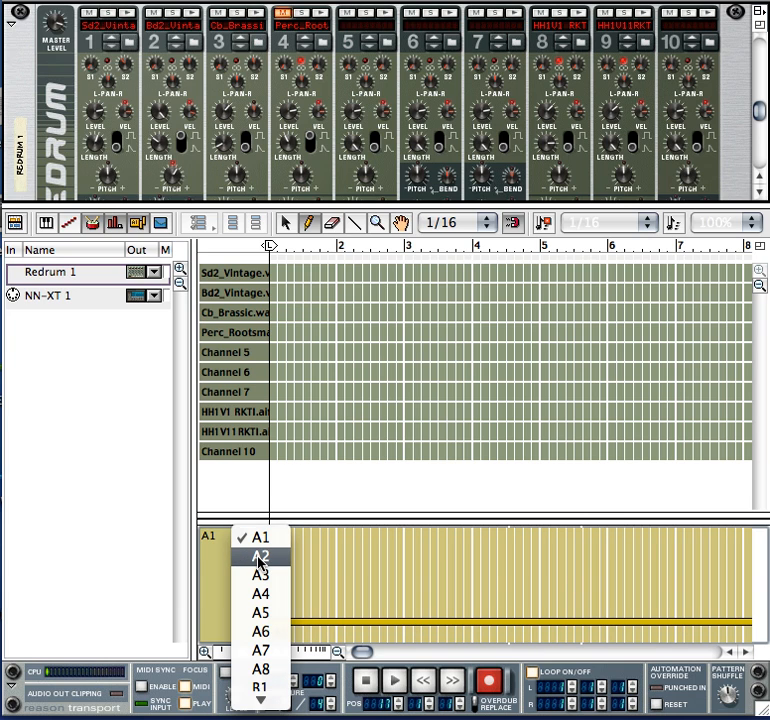
pyautogui.click(258, 558)
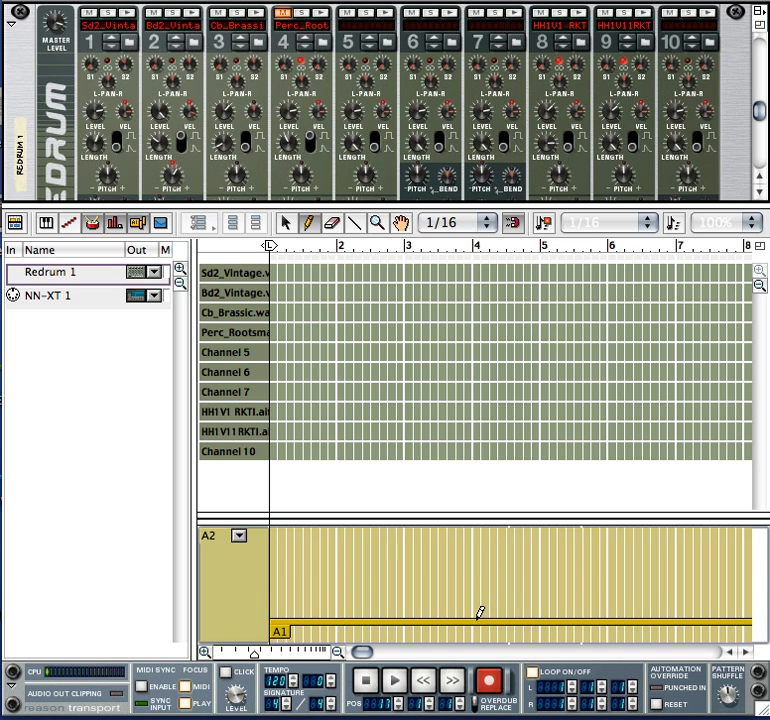
pyautogui.moveTo(478, 614); pyautogui.dragTo(543, 614)
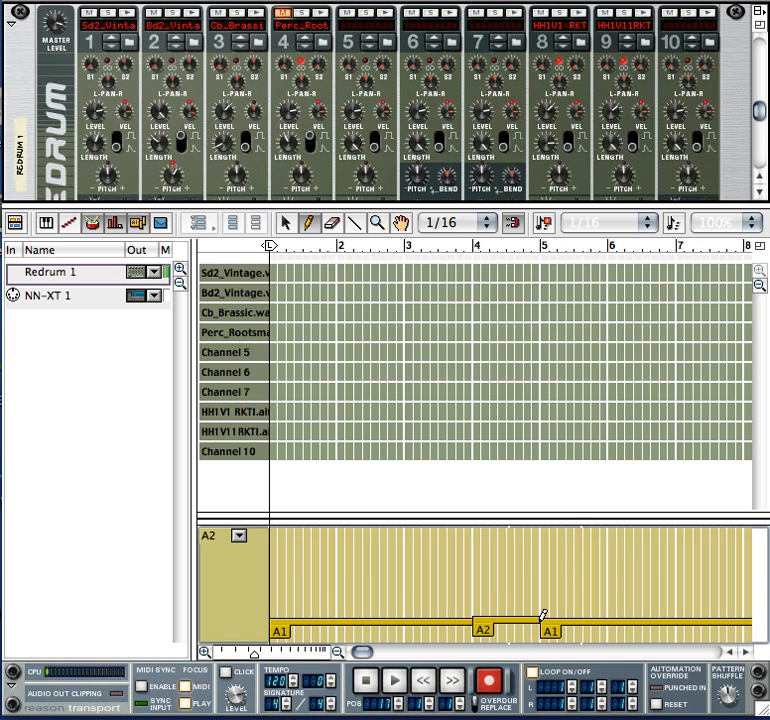
pyautogui.click(746, 652)
pyautogui.click(746, 652)
pyautogui.click(746, 652)
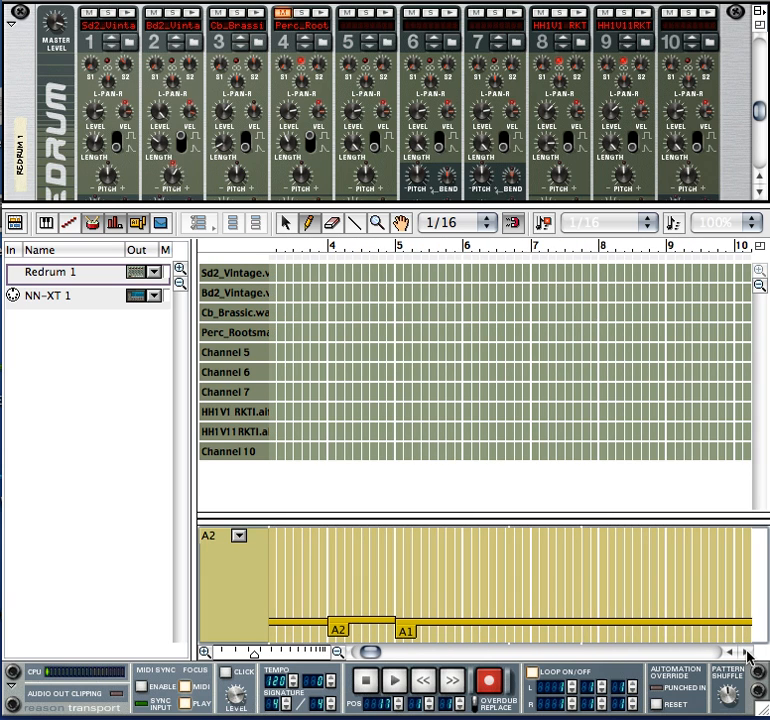
pyautogui.click(746, 652)
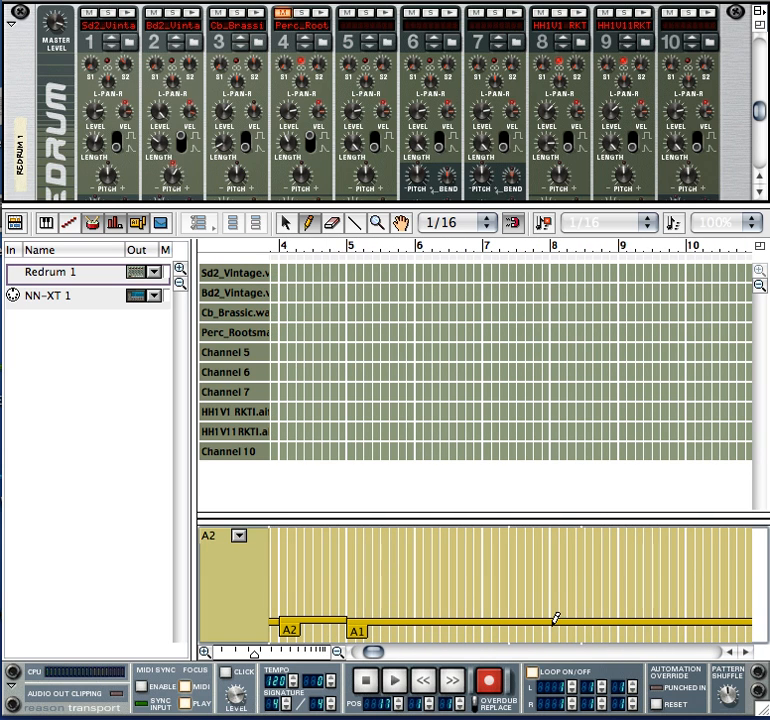
pyautogui.moveTo(554, 618); pyautogui.dragTo(620, 618)
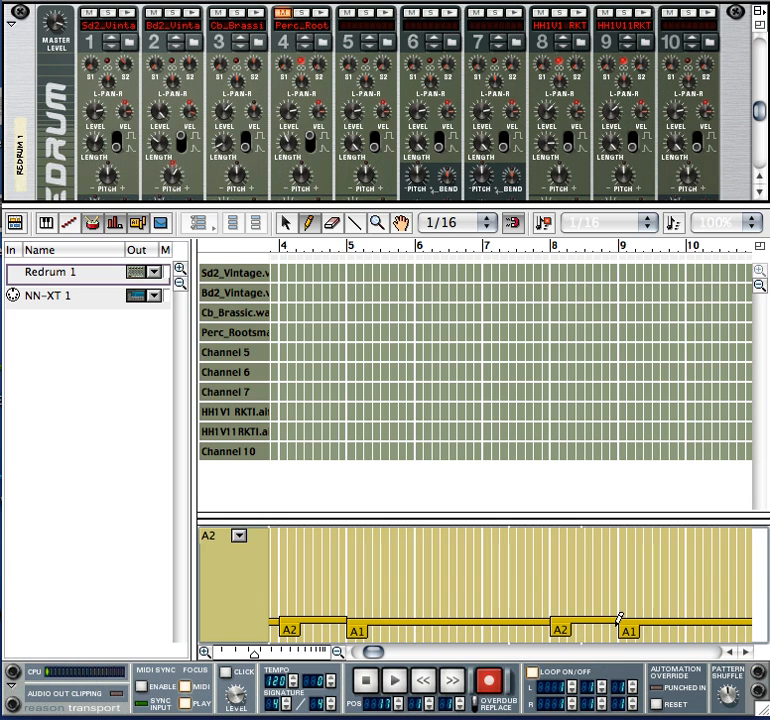
# Draw pattern A3 from bar 9 to about the middle of bar 10, trimming its start to the barline with pattern A2.
pyautogui.click(745, 652)
pyautogui.click(745, 652)
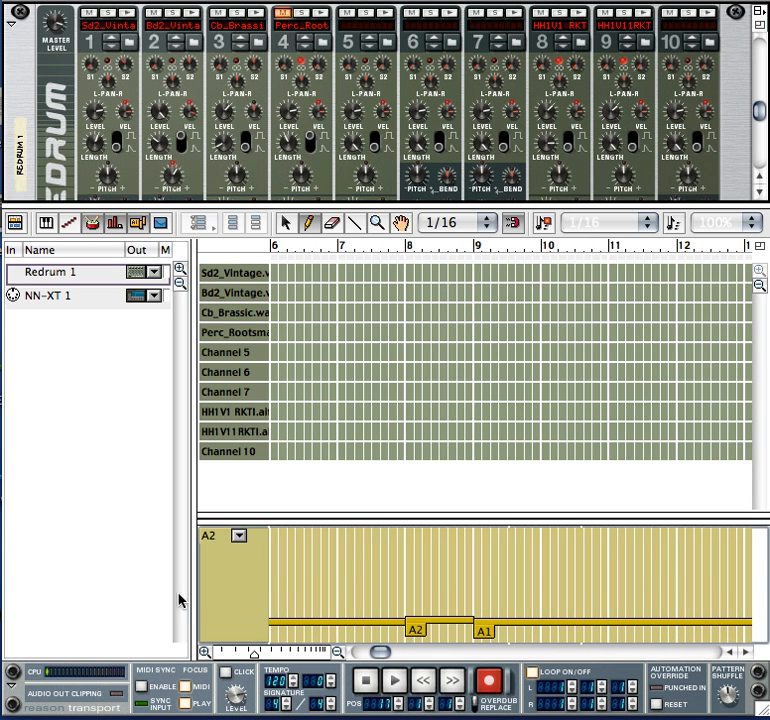
pyautogui.click(239, 537)
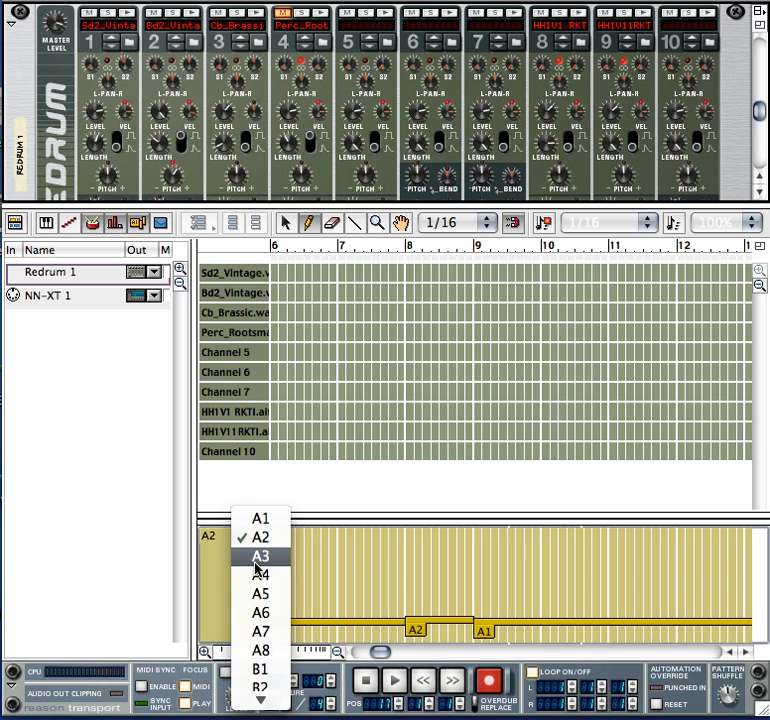
pyautogui.click(258, 557)
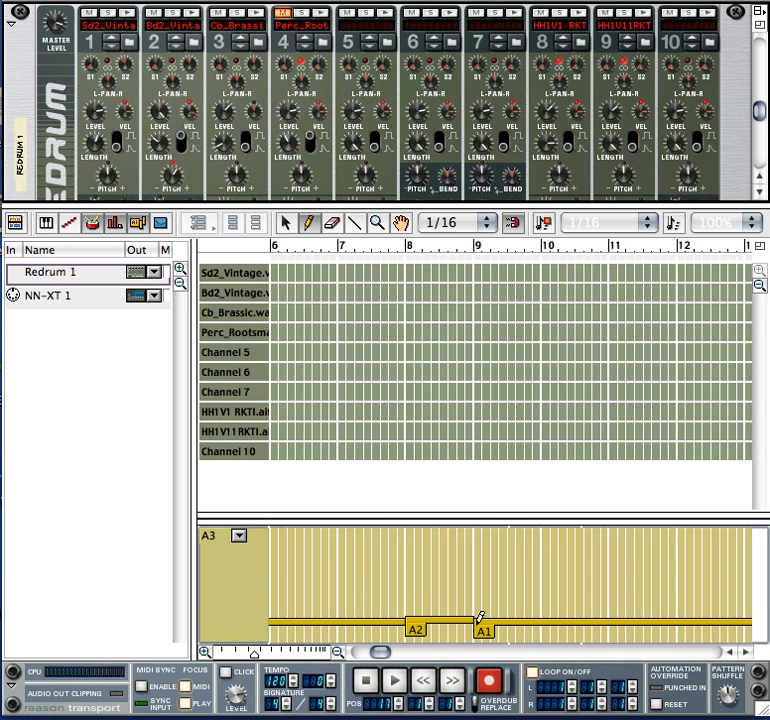
pyautogui.moveTo(477, 616); pyautogui.dragTo(570, 613)
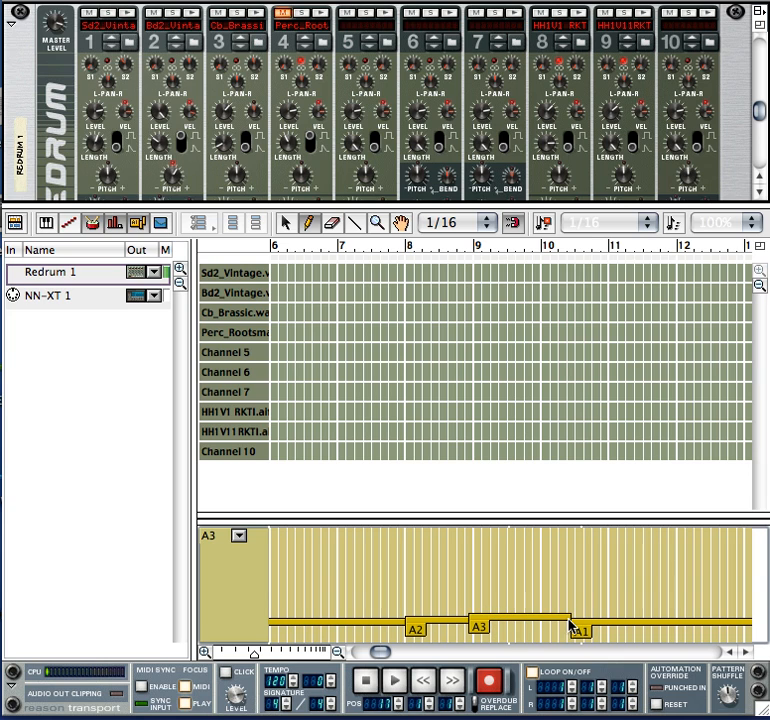
pyautogui.click(241, 535)
pyautogui.click(258, 517)
pyautogui.moveTo(473, 616); pyautogui.dragTo(476, 617)
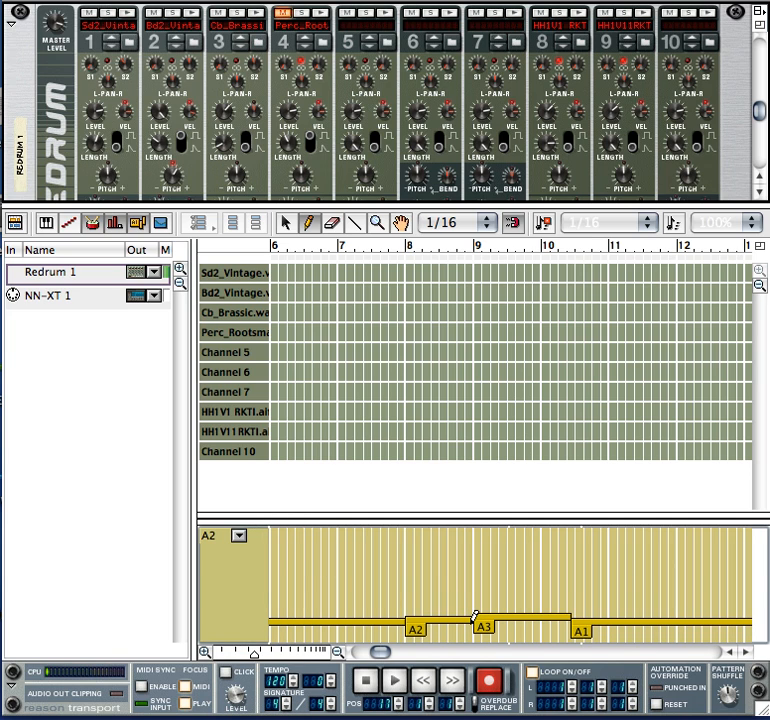
# Extend pattern A3 in the Redrum 1 pattern lane from bar 10 through the end of bar 16.
pyautogui.click(240, 535)
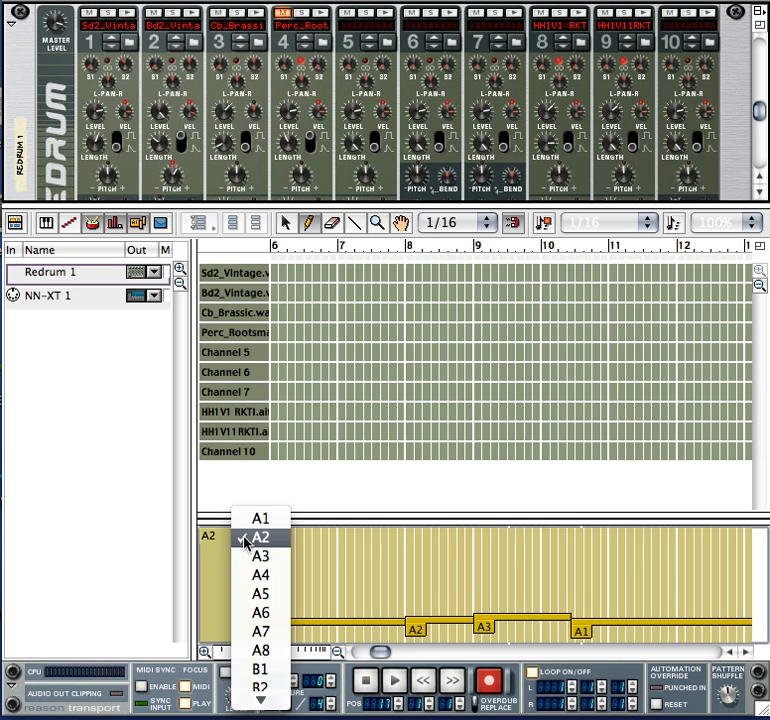
pyautogui.click(247, 557)
pyautogui.moveTo(555, 612)
pyautogui.mouseDown()
pyautogui.moveTo(767, 607)
pyautogui.moveTo(641, 612)
pyautogui.mouseUp()
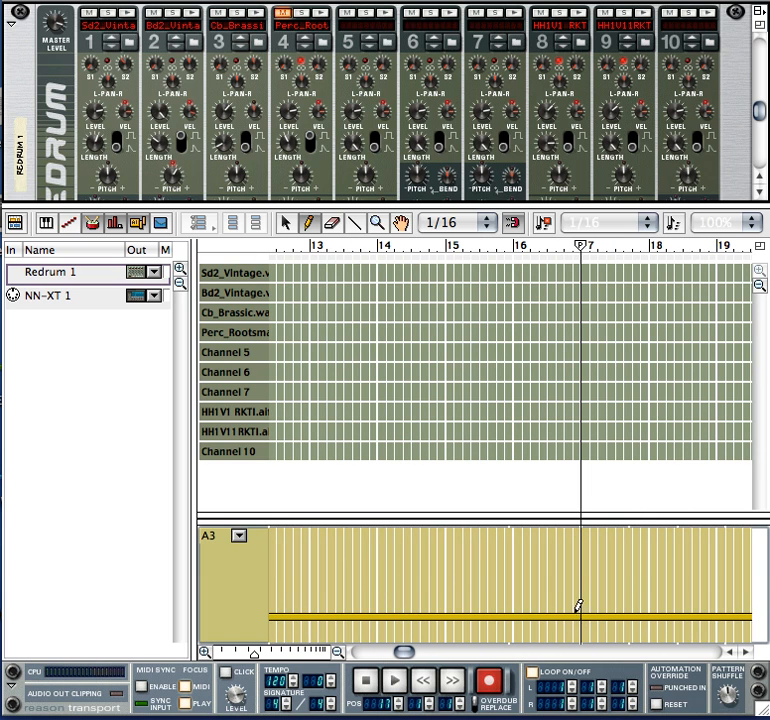
# Draw pattern A1 from bar 17 to just past bar 18 in the Redrum 1 pattern lane.
pyautogui.click(239, 536)
pyautogui.click(259, 500)
pyautogui.moveTo(587, 613); pyautogui.dragTo(665, 610)
# Move the song's end marker to the start of bar 17.
pyautogui.moveTo(402, 651); pyautogui.dragTo(348, 684)
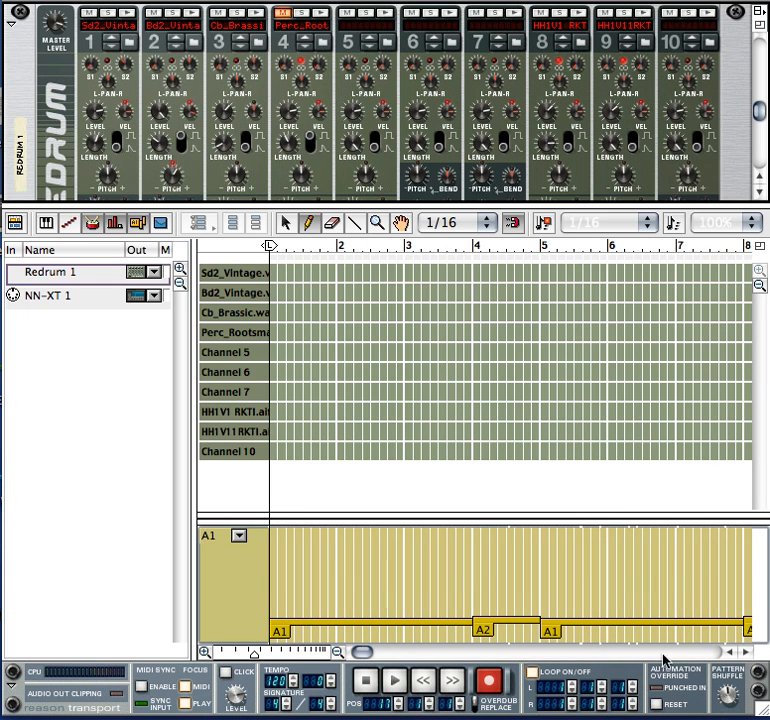
pyautogui.moveTo(363, 651)
pyautogui.mouseDown()
pyautogui.moveTo(725, 646)
pyautogui.moveTo(735, 547)
pyautogui.mouseUp()
pyautogui.moveTo(617, 246)
pyautogui.mouseDown()
pyautogui.moveTo(199, 281)
pyautogui.moveTo(356, 246)
pyautogui.moveTo(198, 250)
pyautogui.moveTo(197, 264)
pyautogui.moveTo(299, 265)
pyautogui.moveTo(280, 268)
pyautogui.moveTo(617, 251)
pyautogui.mouseUp()
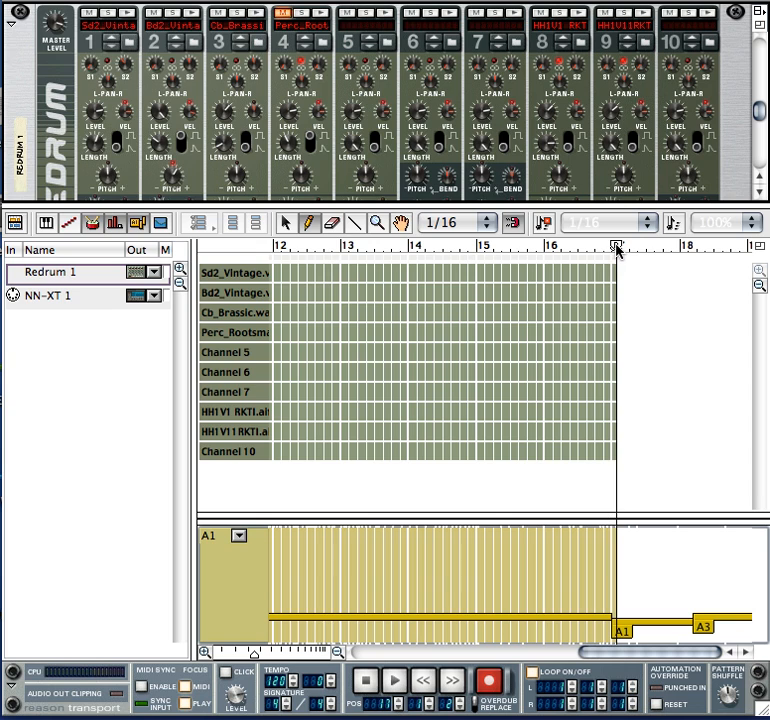
# Rewind to the song's start, play the arrangement through to the end marker and stop playback.
pyautogui.click(426, 683)
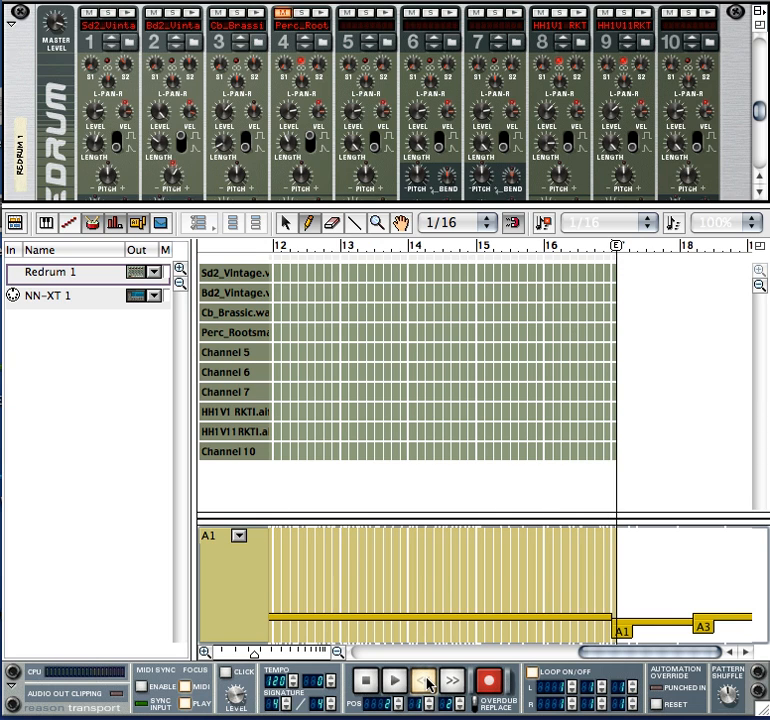
pyautogui.click(393, 679)
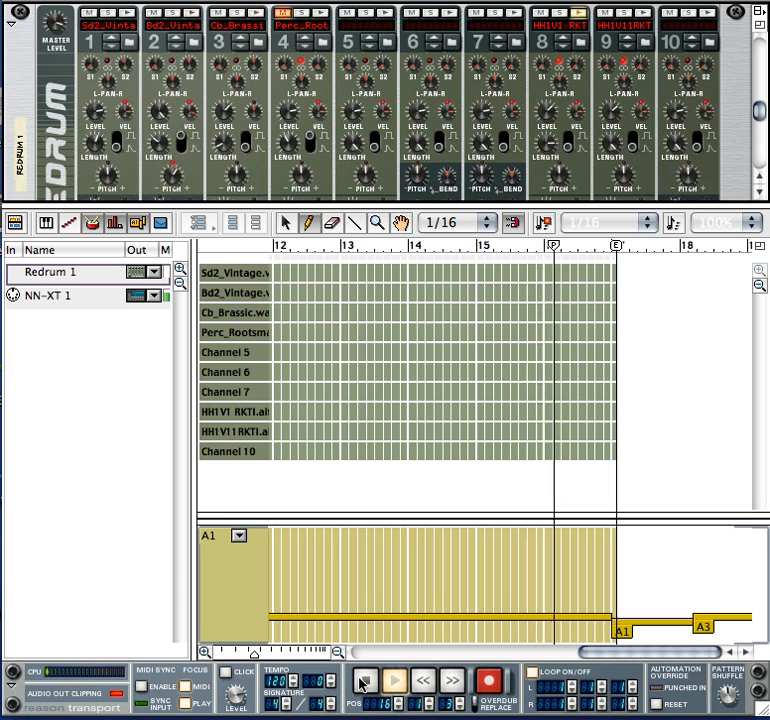
pyautogui.click(362, 683)
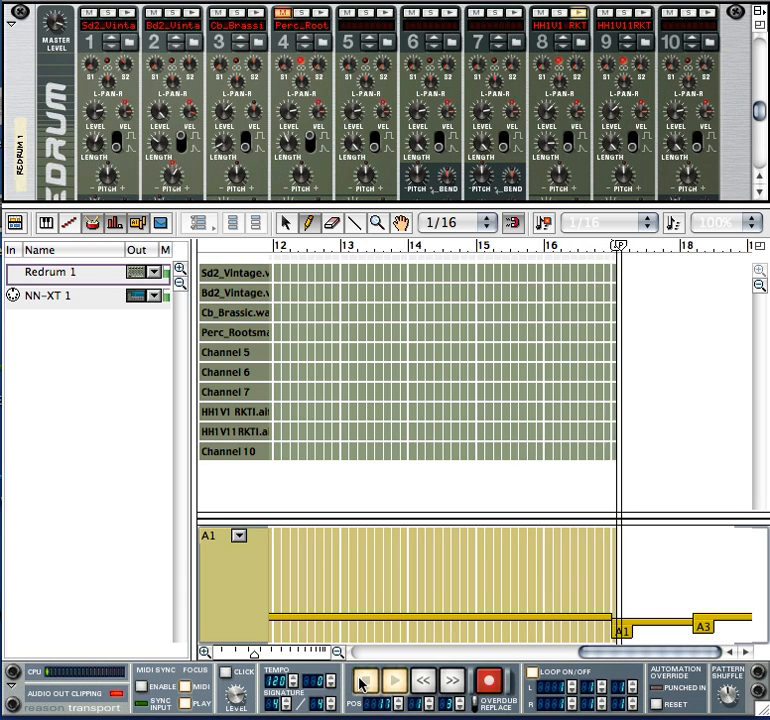